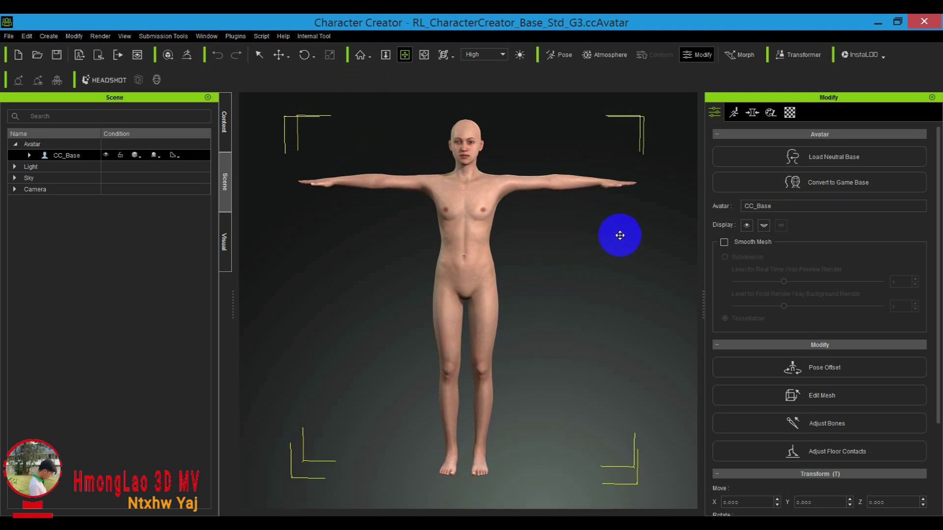
right_click_drag(529, 249, 453, 256)
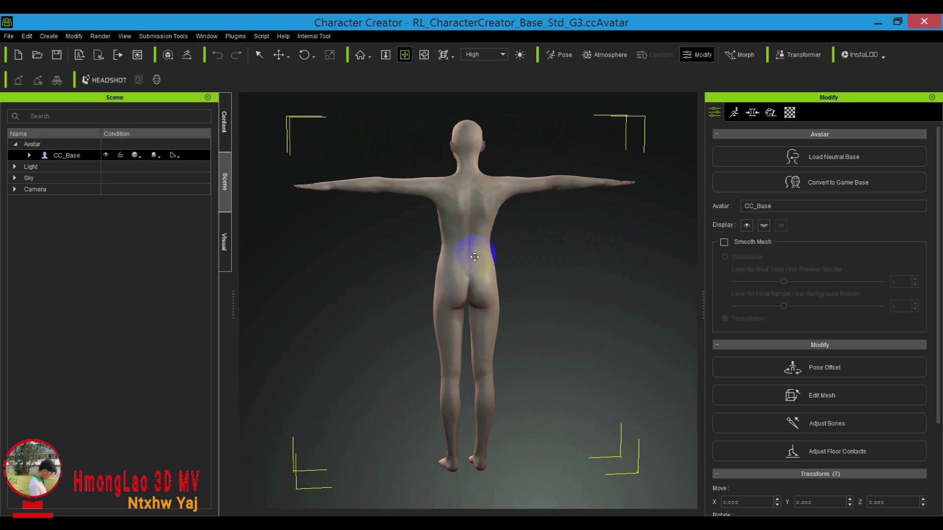
right_click_drag(427, 238, 444, 284)
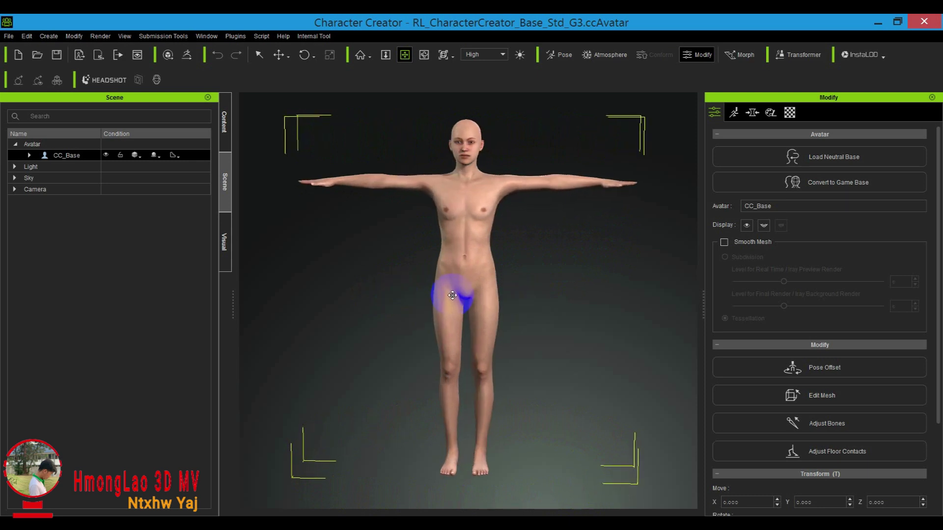
right_click_drag(367, 282, 522, 216)
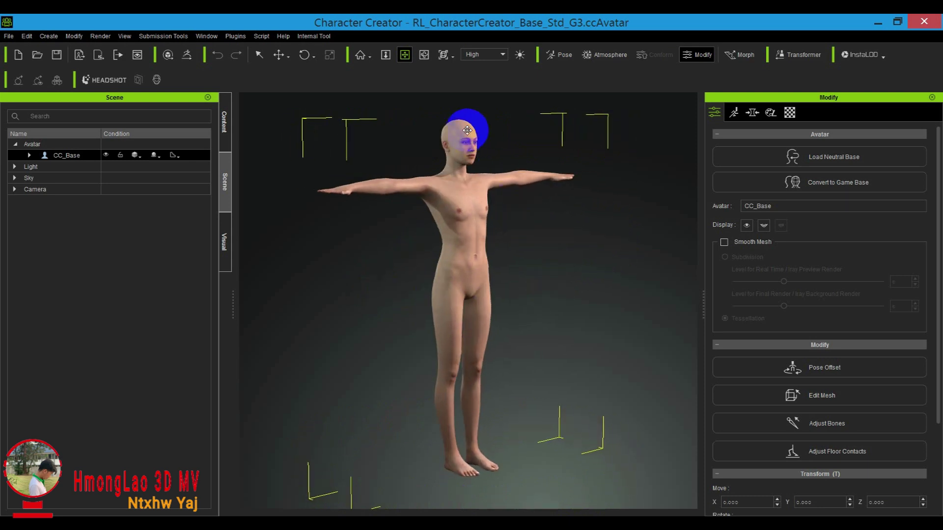
mouse_move(547, 280)
right_mouse_down()
mouse_move(467, 305)
mouse_move(613, 263)
mouse_move(568, 270)
mouse_move(565, 281)
right_mouse_up()
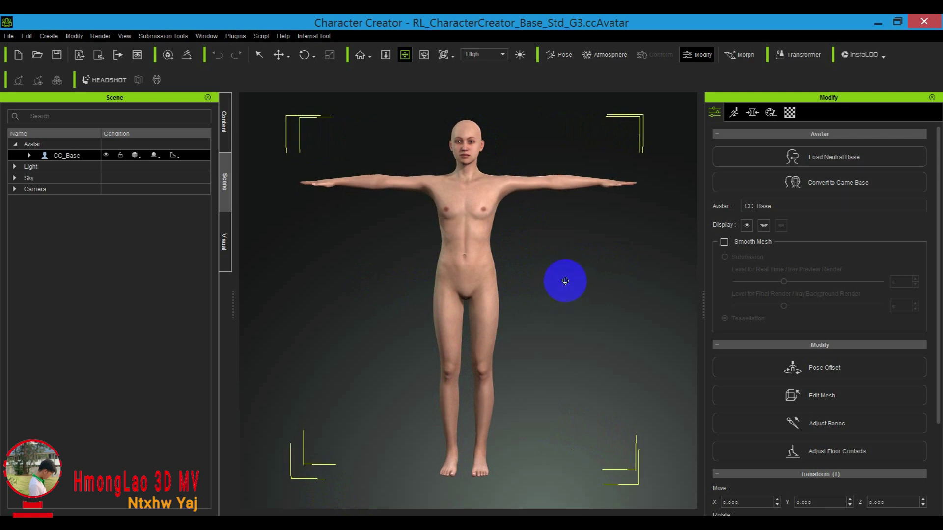
Open the Headshot plugin and switch it to Auto mode
left_click(225, 126)
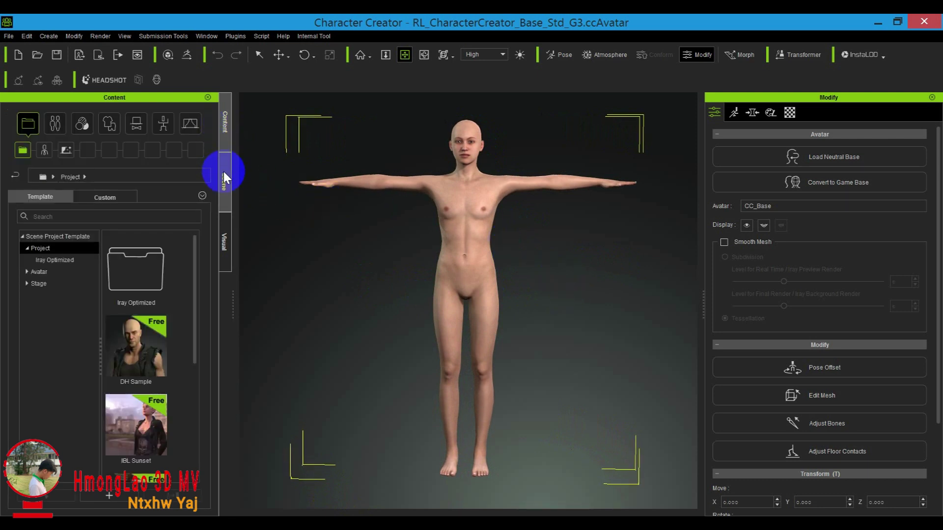
left_click(109, 81)
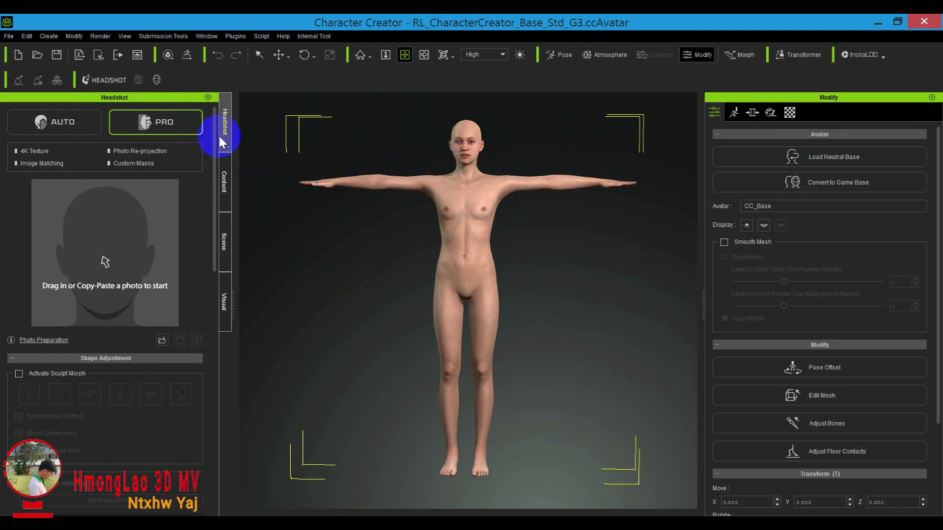
left_click(72, 119)
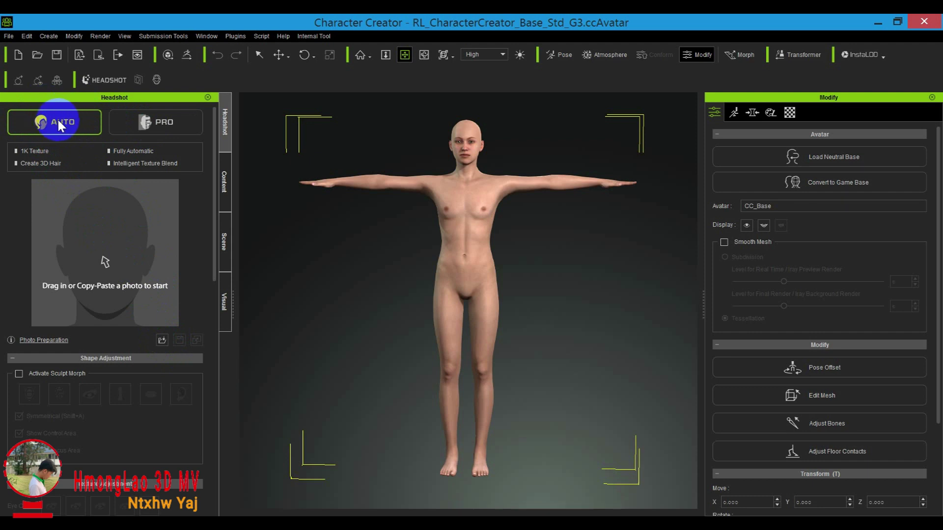
Load the IMG_0821....22 portrait photo into Headshot and generate a character from it with the Male body type
left_click(162, 340)
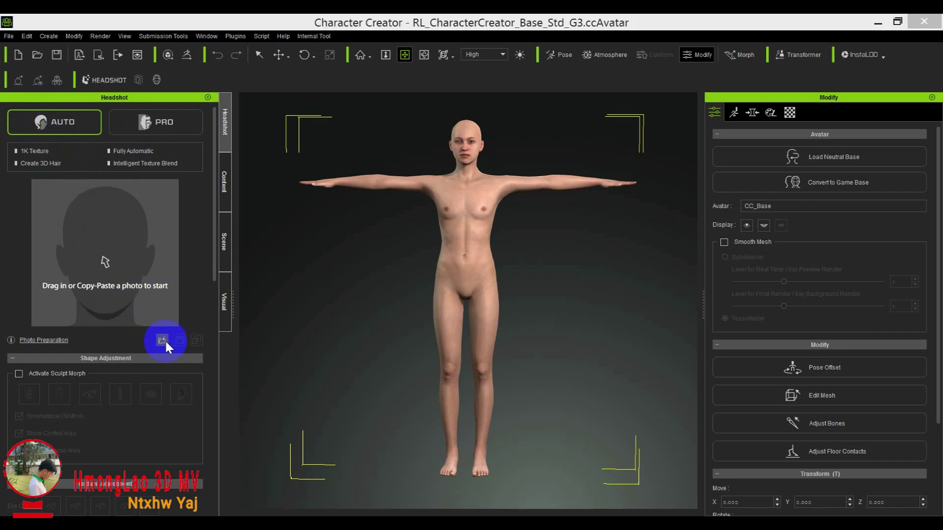
left_click_drag(464, 157, 460, 308)
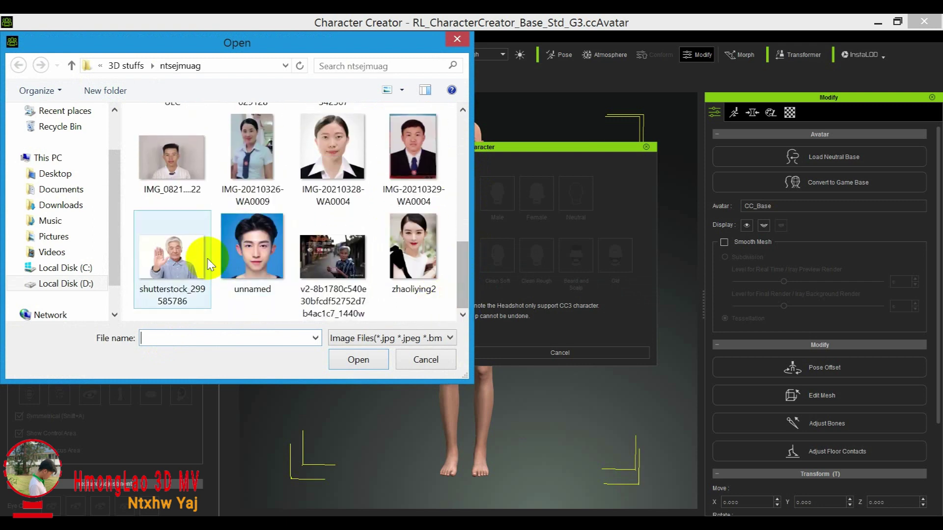
left_click(172, 157)
left_click(358, 358)
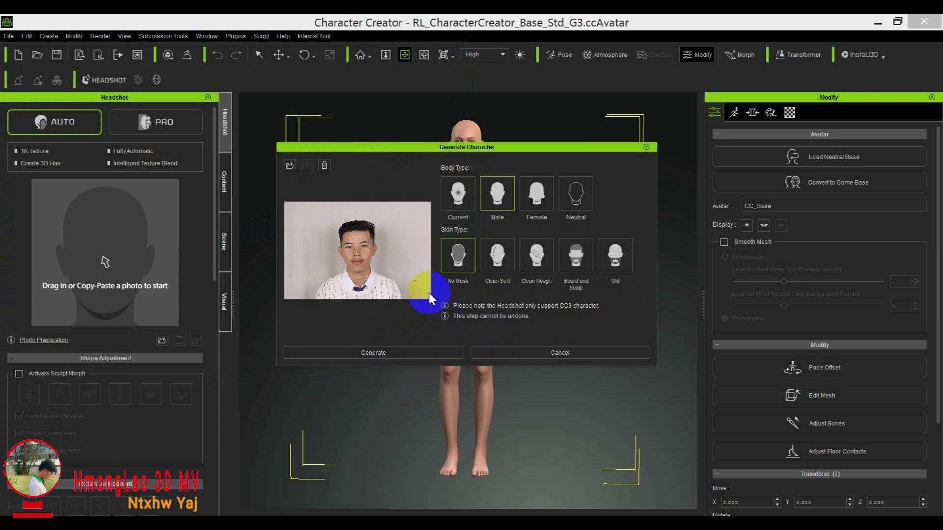
left_click(500, 195)
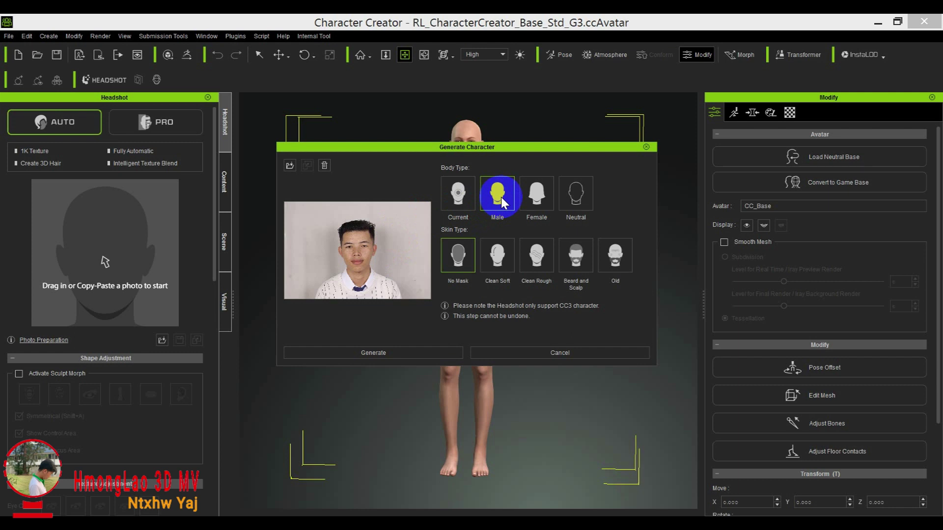
left_click(369, 351)
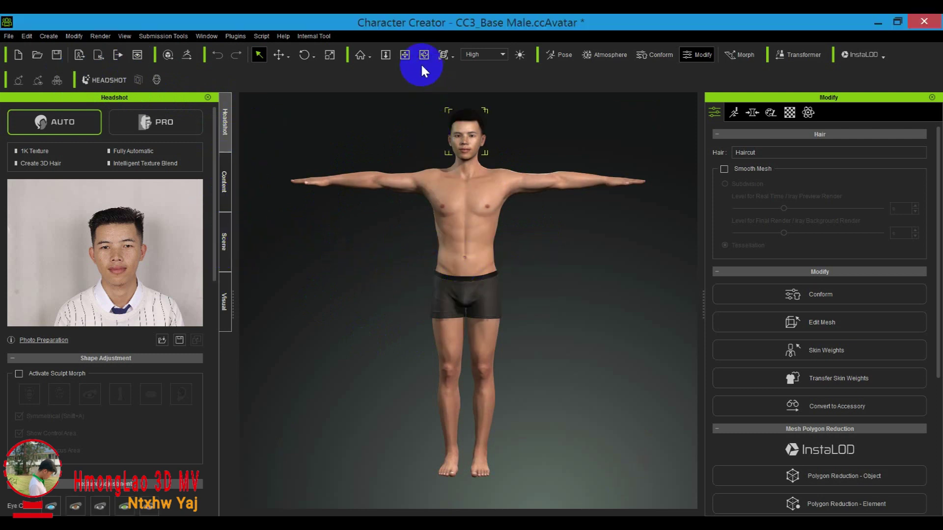
Examine the generated character's head, neck and upper body from the side and the front
left_click(406, 56)
left_click_drag(545, 245, 447, 232)
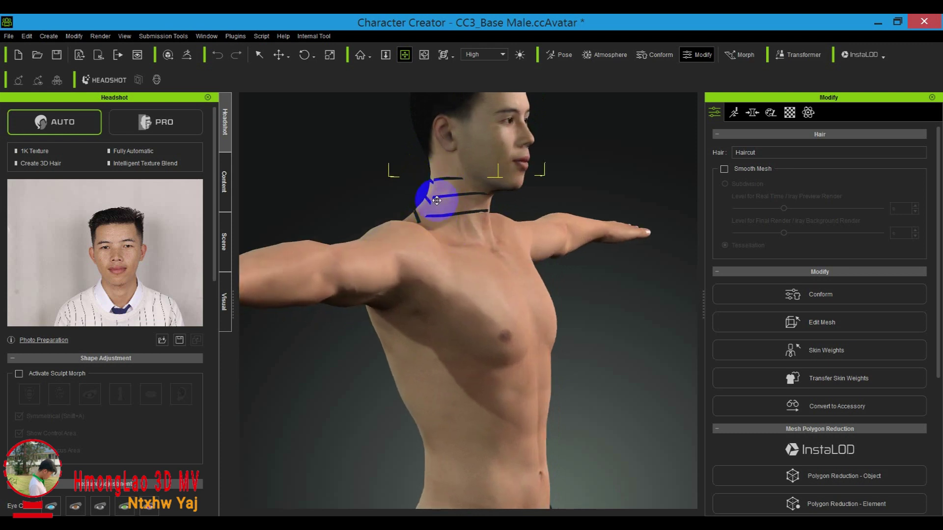
left_click_drag(463, 245, 495, 184)
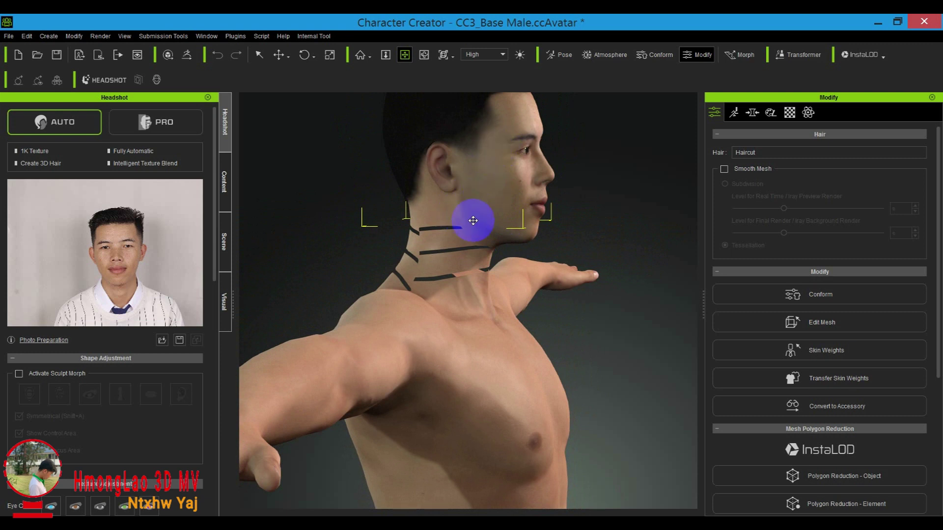
left_click_drag(546, 370, 464, 322)
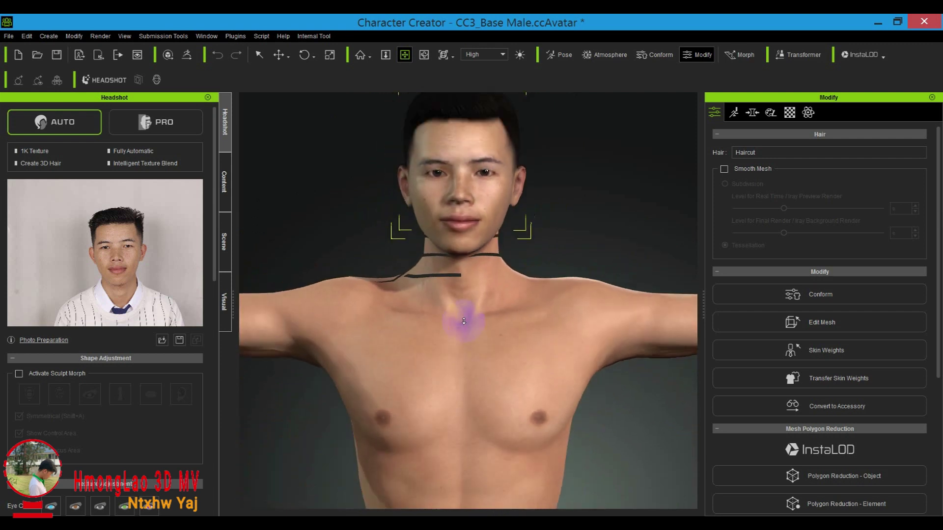
scroll(464, 321, "down", 5)
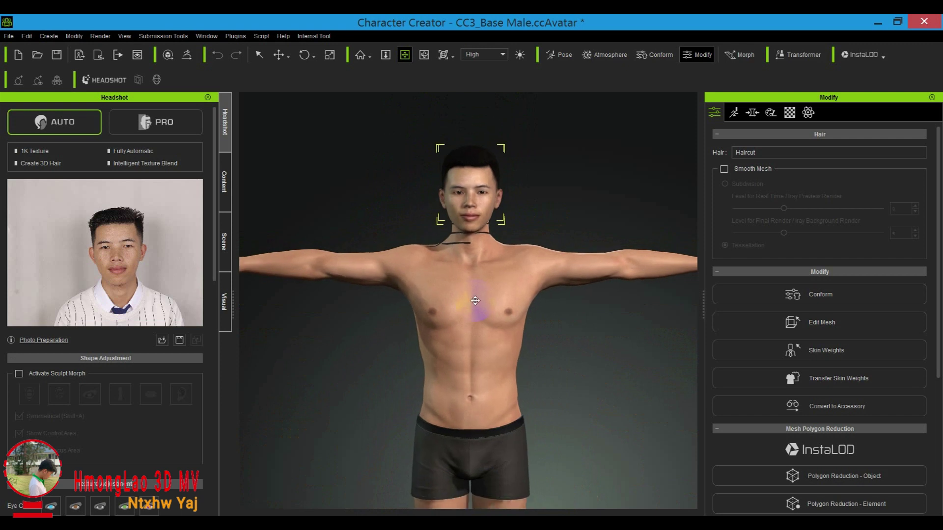
Set the face mask to Default Even in Headshot's skin settings
scroll(76, 304, "down", 1)
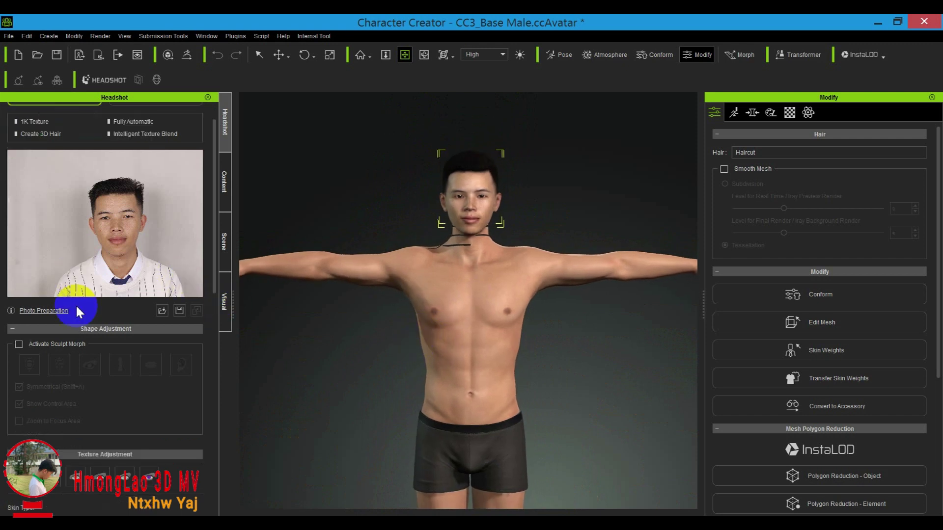
scroll(76, 311, "down", 7)
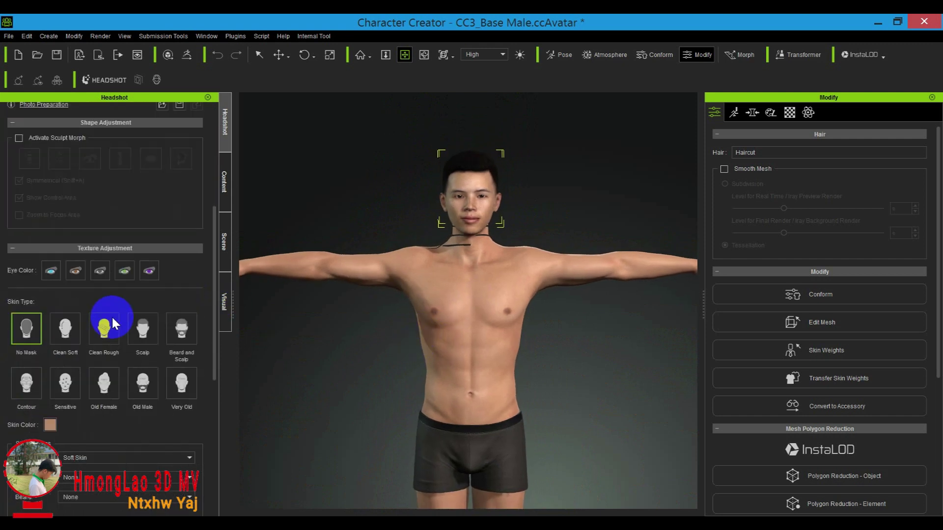
scroll(84, 363, "down", 2)
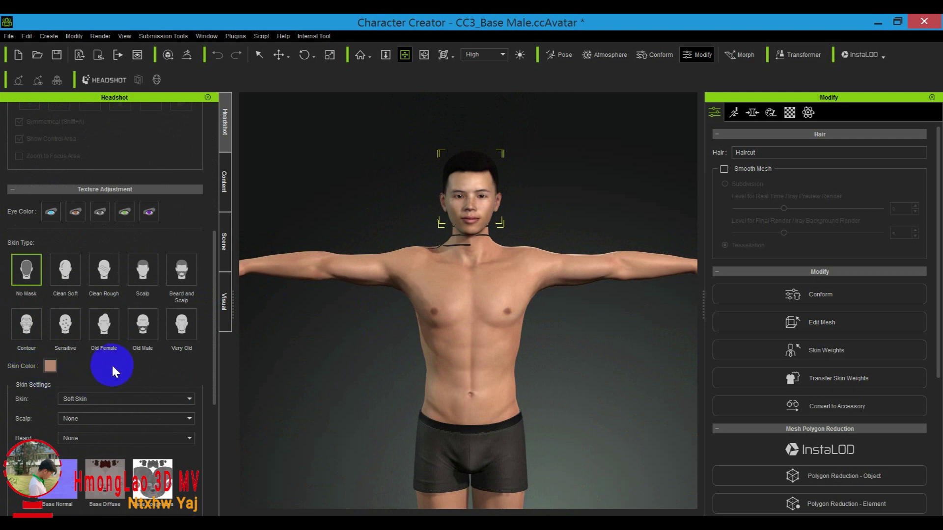
scroll(50, 401, "down", 6)
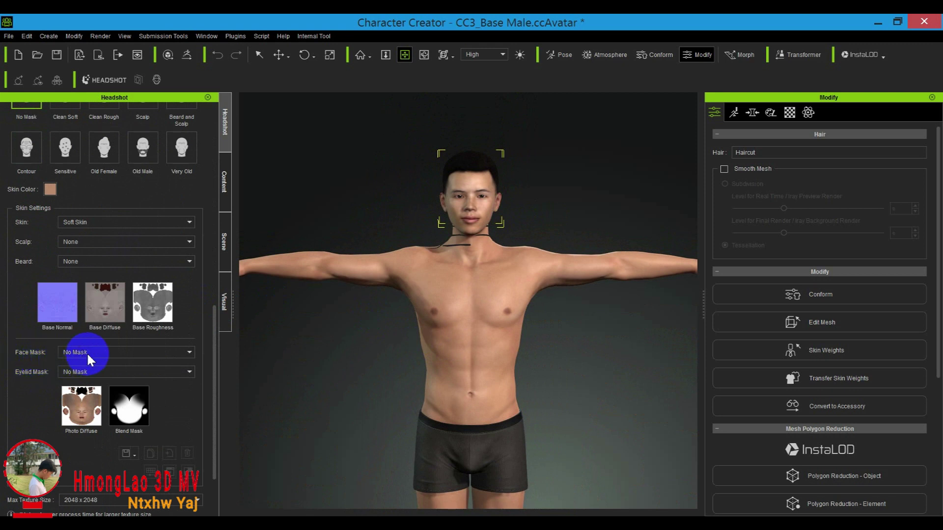
left_click(104, 351)
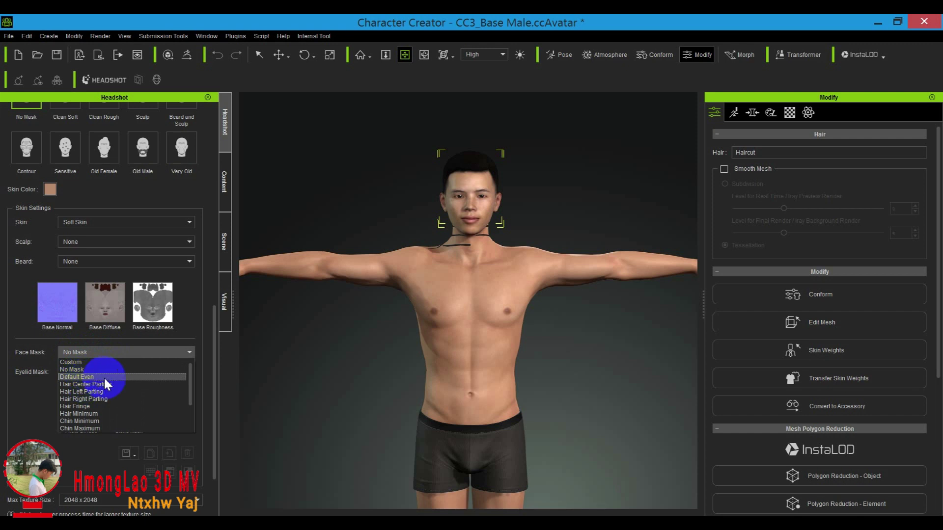
left_click(104, 377)
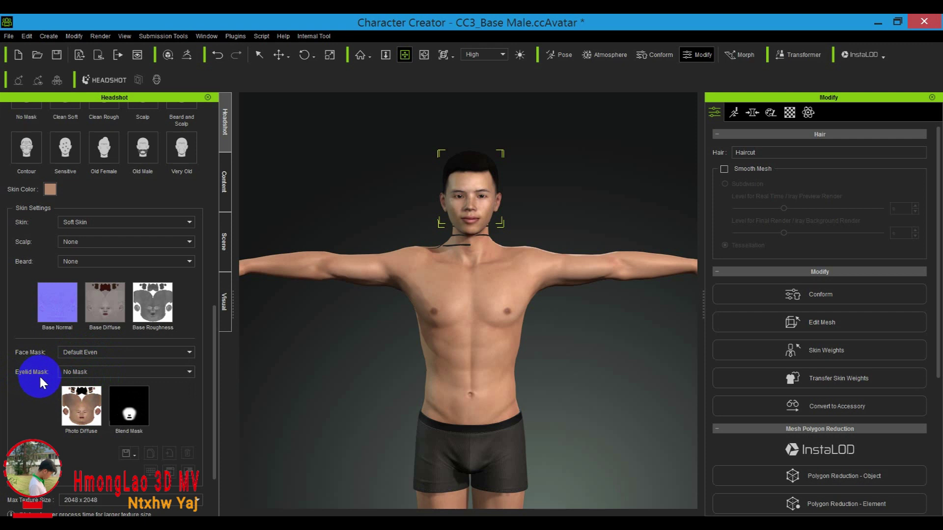
Set the eyelid mask to Minimum Eyelid Rim and update the skin texture with the Photo Diffuse map selected
left_click(92, 373)
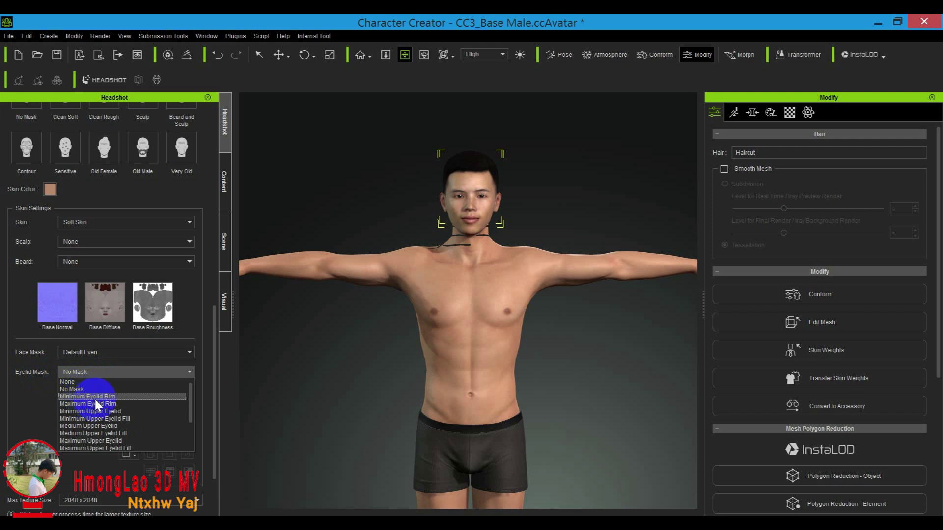
left_click(105, 396)
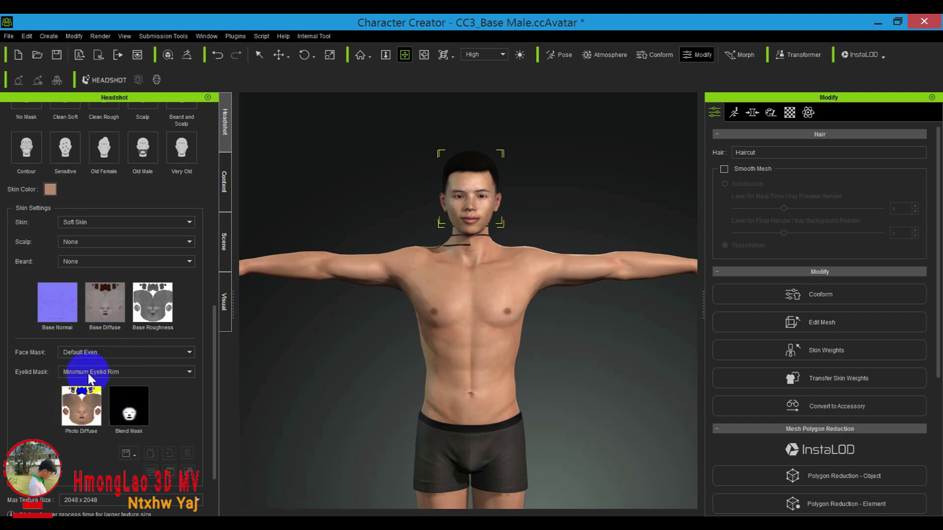
left_click(86, 405)
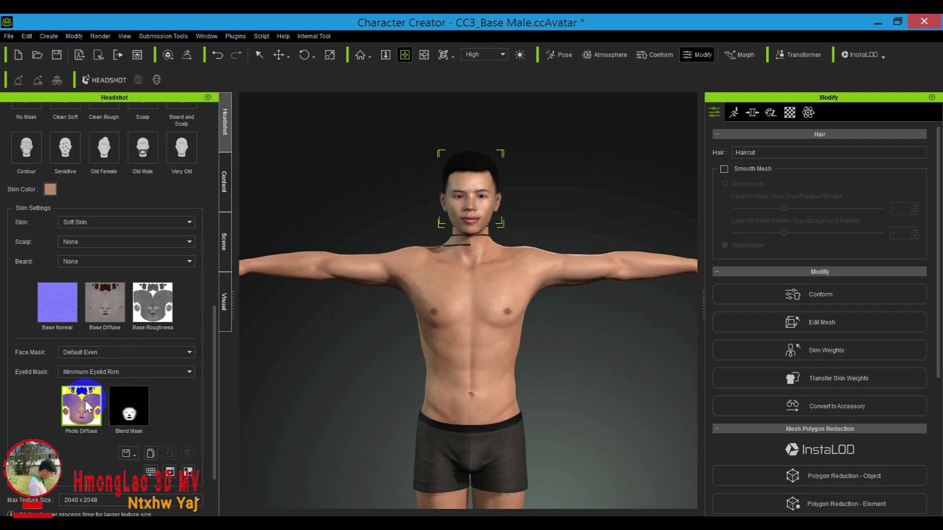
left_click_drag(214, 344, 216, 402)
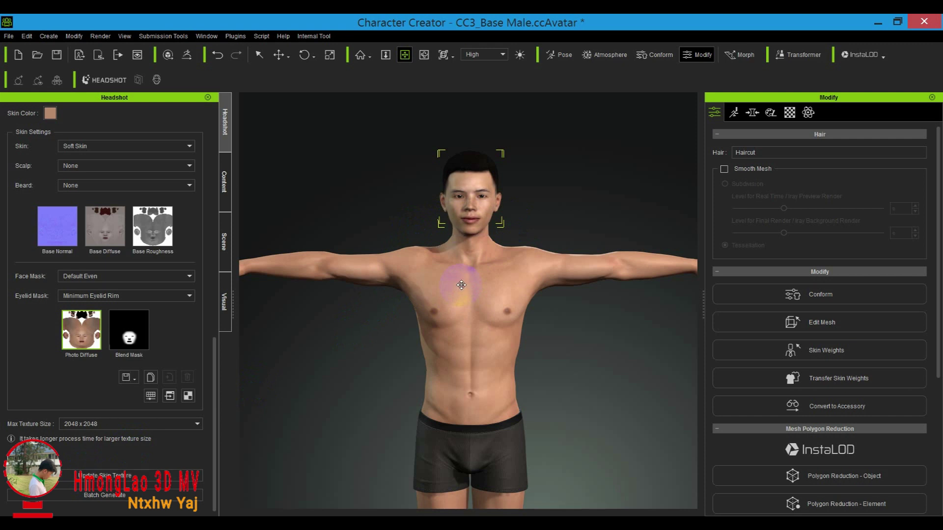
Examine the retextured character's neck from the side and its full body from the front
right_click_drag(467, 274, 490, 180)
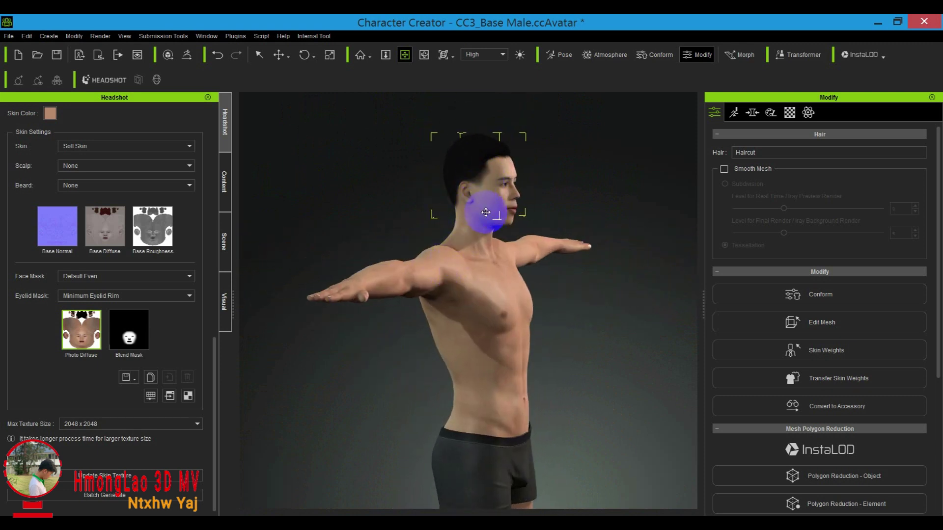
right_click_drag(494, 302, 452, 204)
middle_click_drag(543, 294, 487, 325)
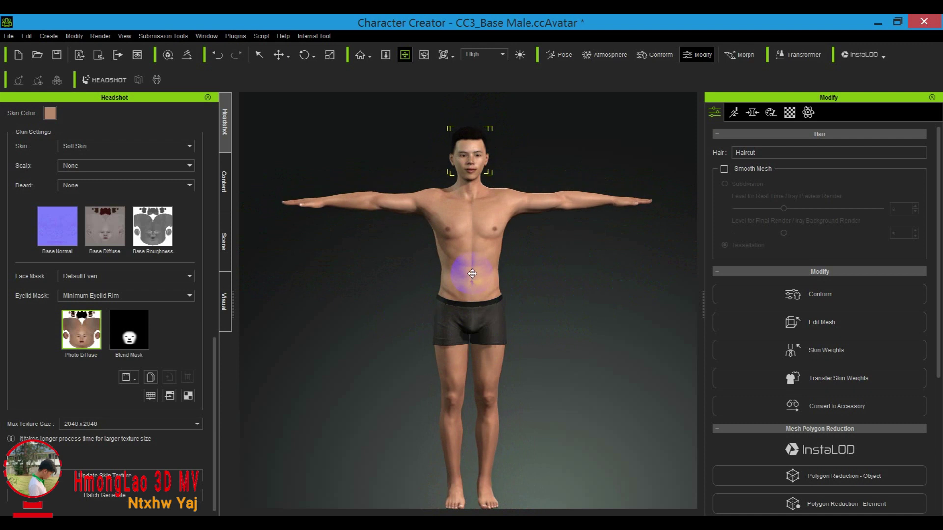
middle_click_drag(538, 282, 466, 241)
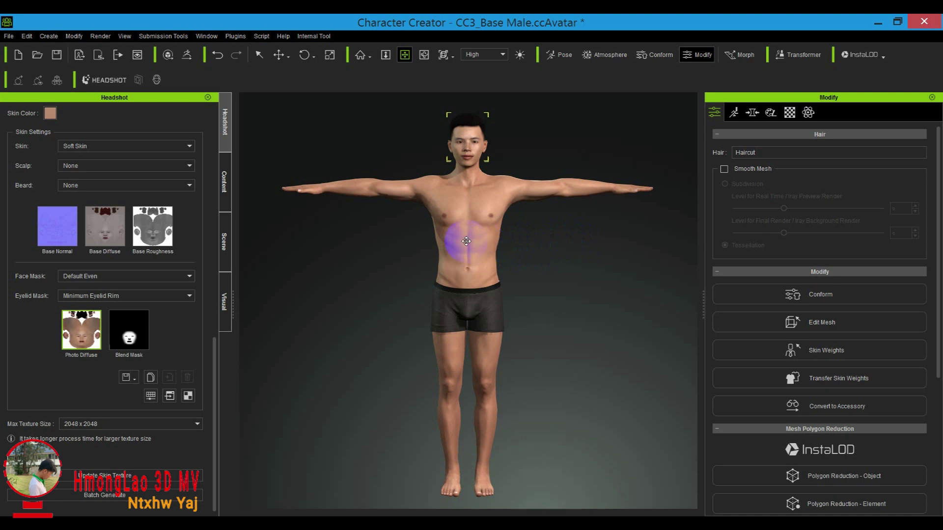
middle_click_drag(511, 289, 55, 73)
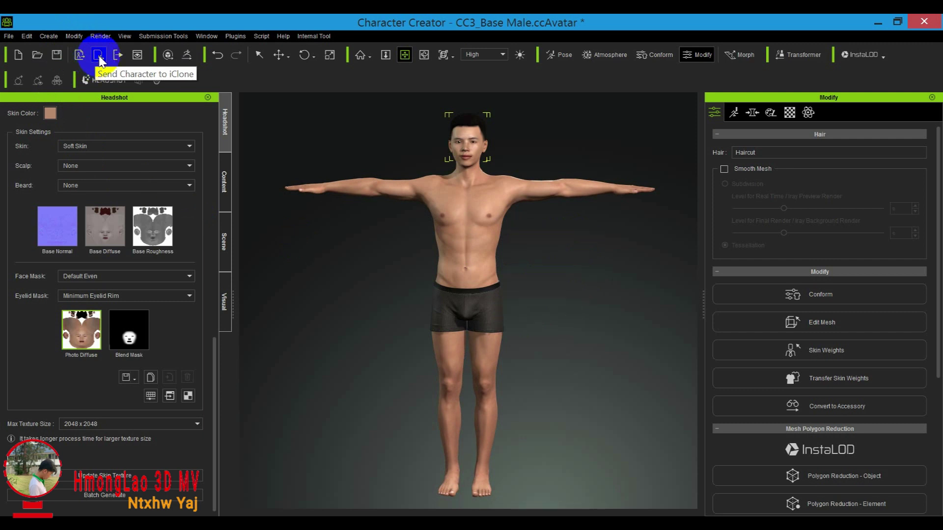
mouse_move(338, 284)
left_mouse_down()
mouse_move(355, 285)
mouse_move(334, 270)
left_mouse_up()
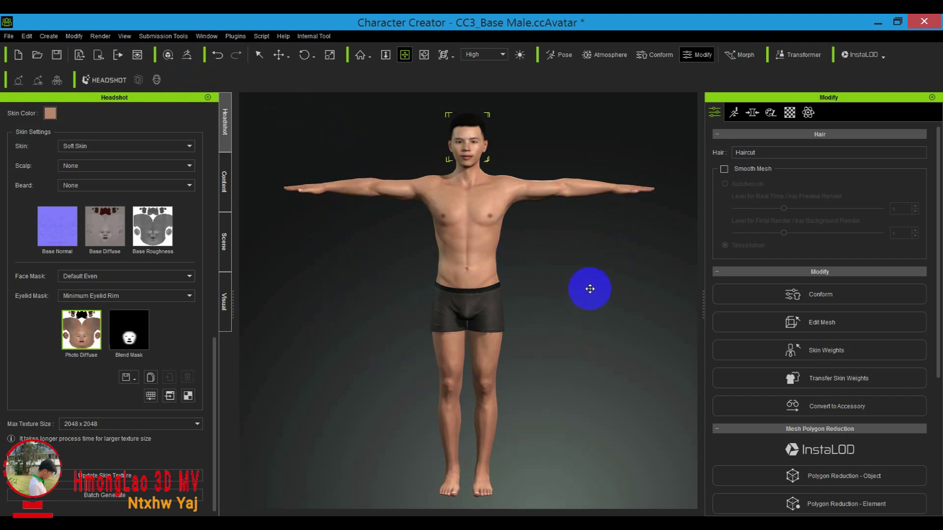
right_click_drag(570, 305, 578, 303)
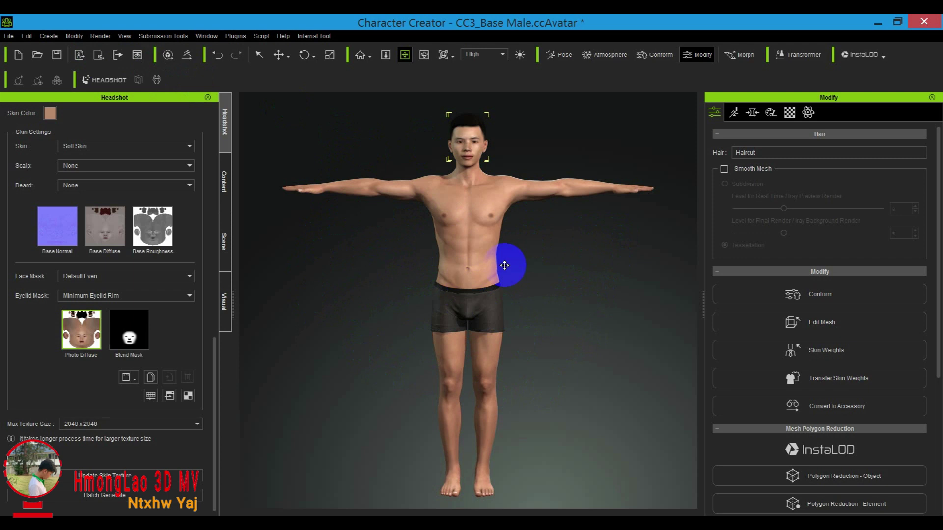
mouse_move(581, 261)
right_mouse_down()
mouse_move(564, 263)
mouse_move(583, 271)
right_mouse_up()
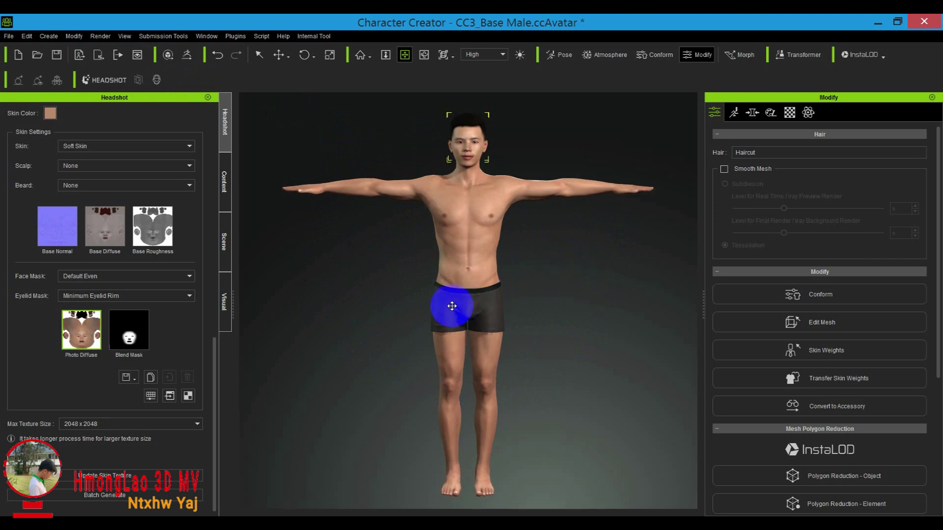
scroll(413, 274, "down", 1)
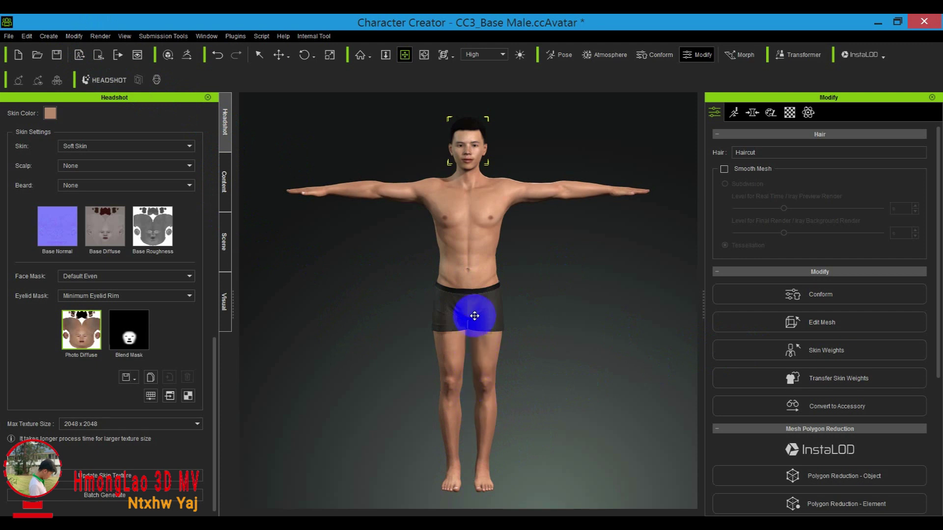
right_click_drag(556, 377, 491, 330)
middle_click_drag(491, 331, 456, 360)
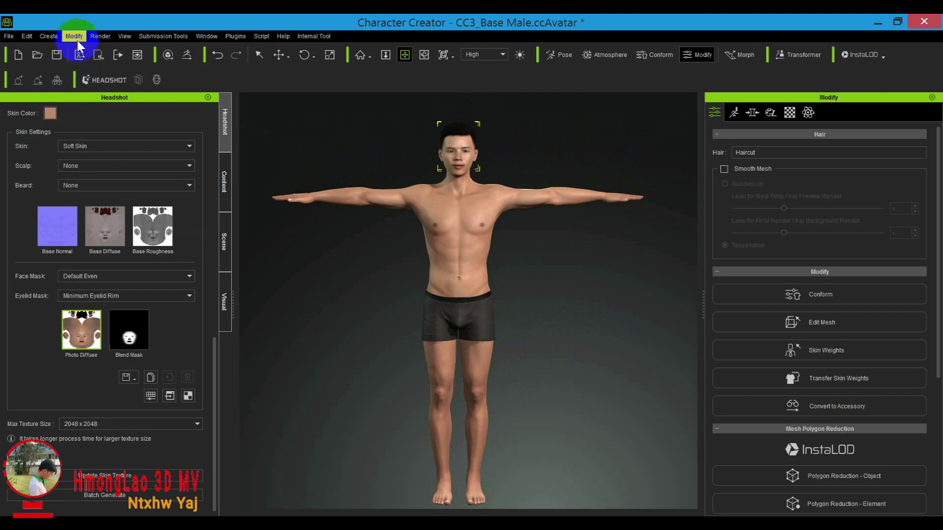
Import the kuv outfit model from the MAR Obj folder on drive D as an accessory for the character
left_click(59, 35)
left_click(37, 79)
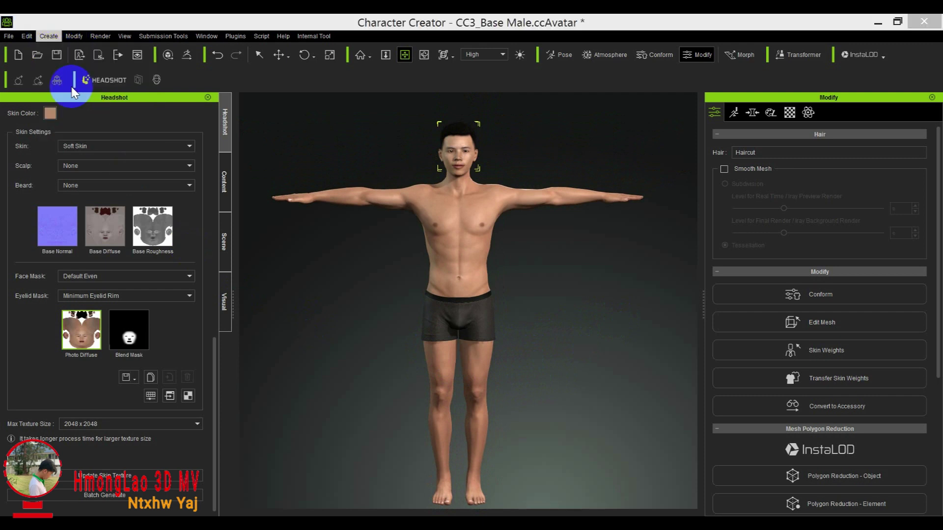
left_click(160, 258)
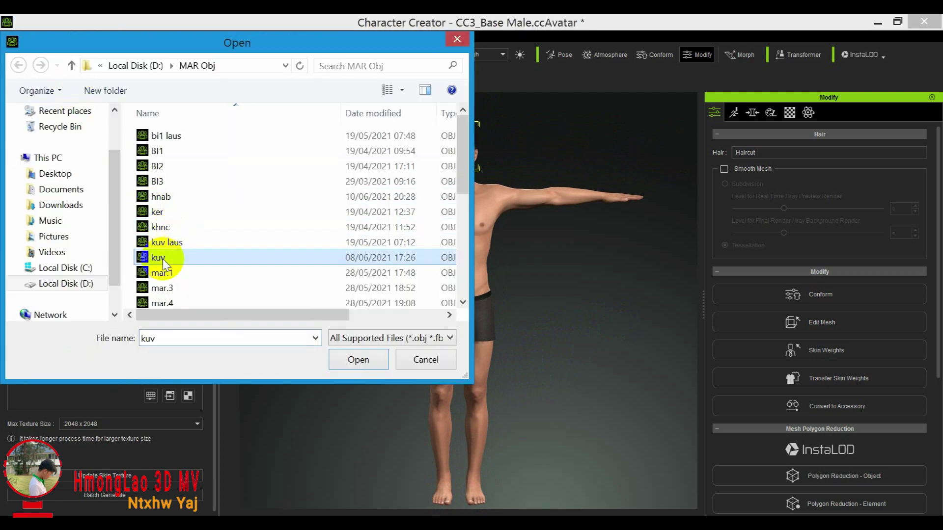
left_click(353, 364)
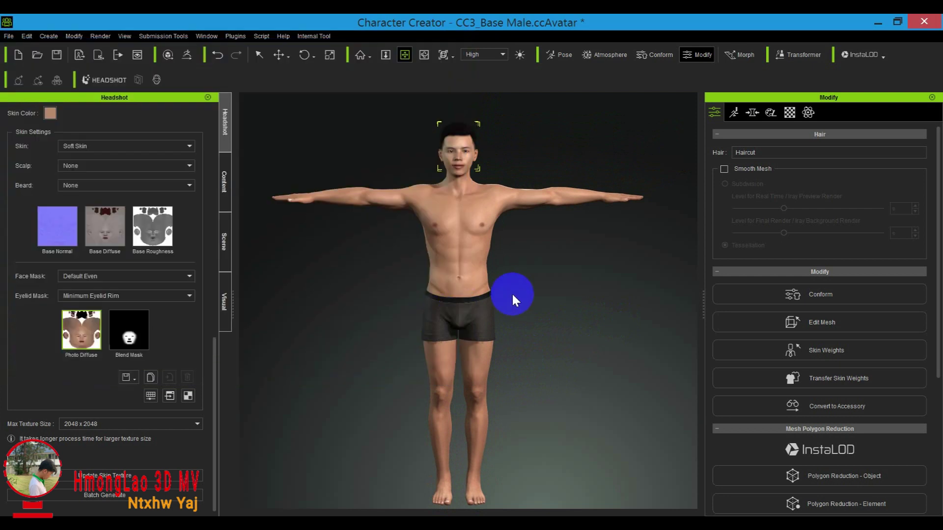
right_click_drag(517, 293, 484, 307)
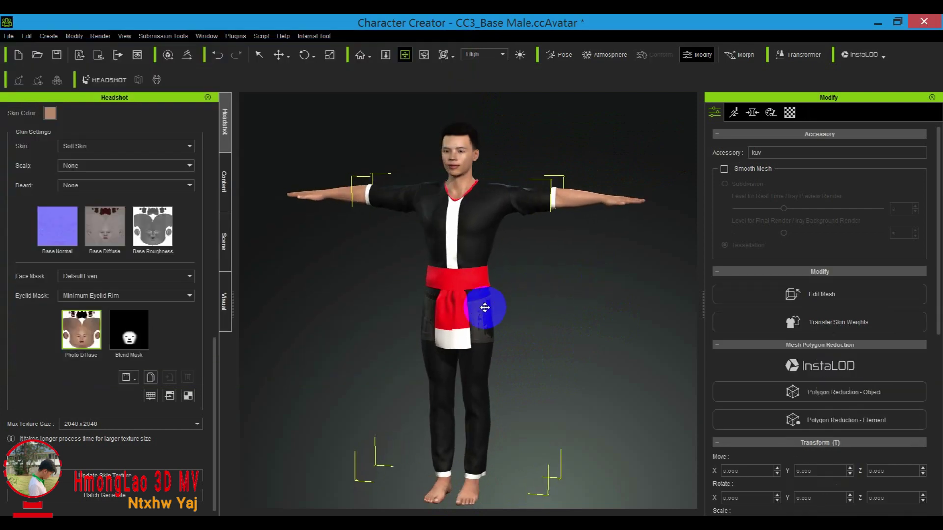
Delete the Boxers cloth item from the avatar in the scene
left_click(223, 193)
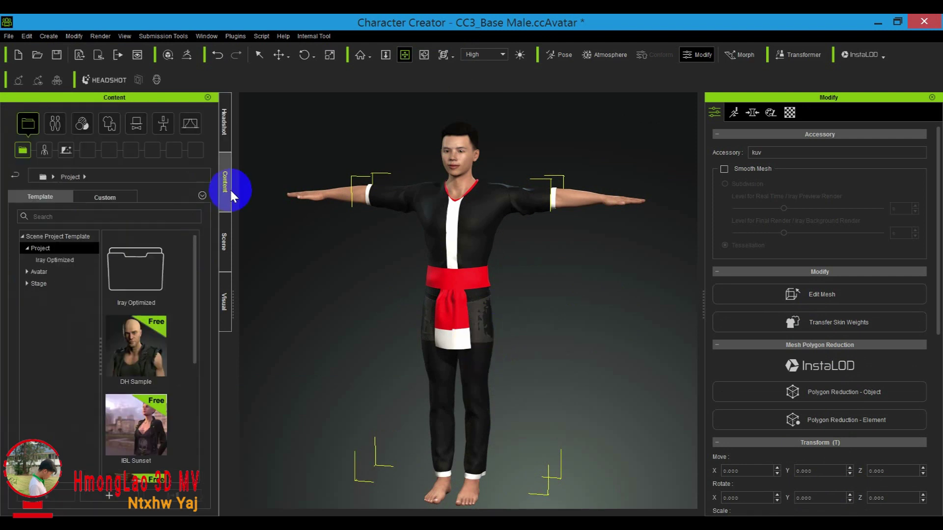
left_click(227, 233)
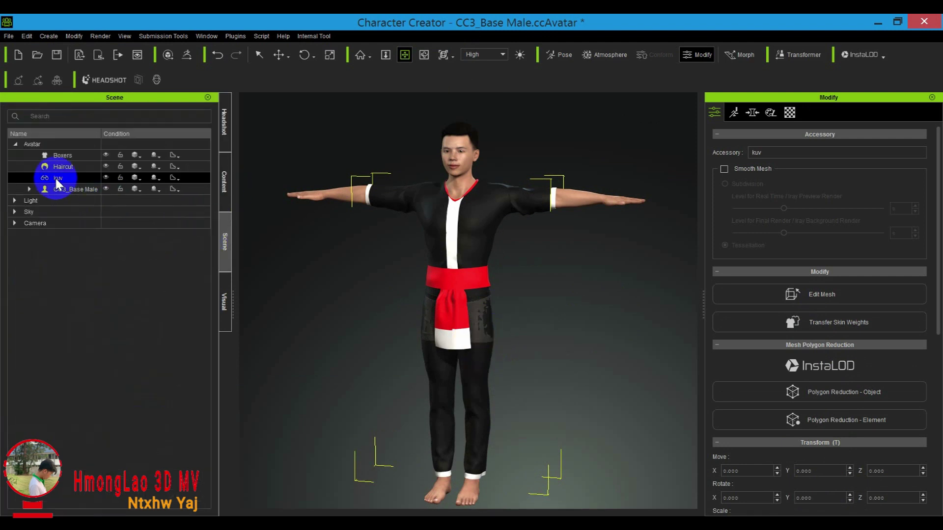
left_click(62, 166)
left_click(63, 154)
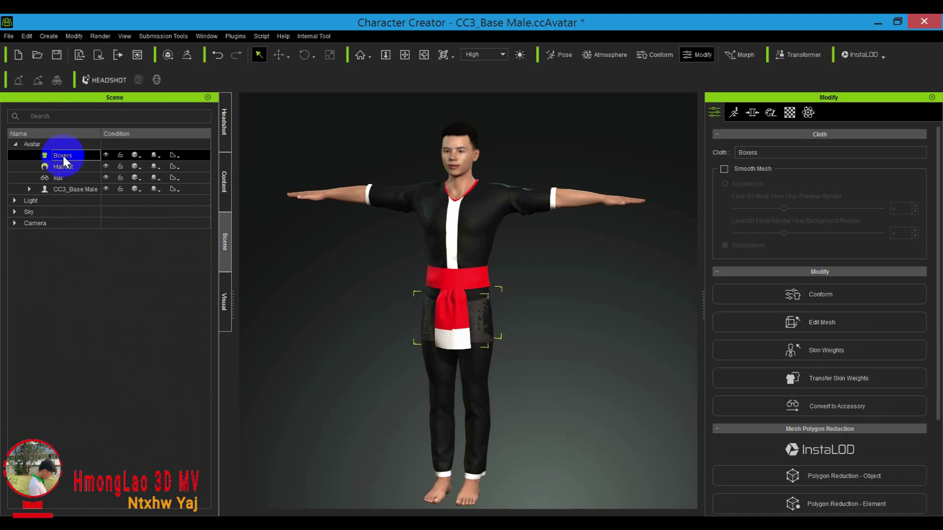
key("Delete")
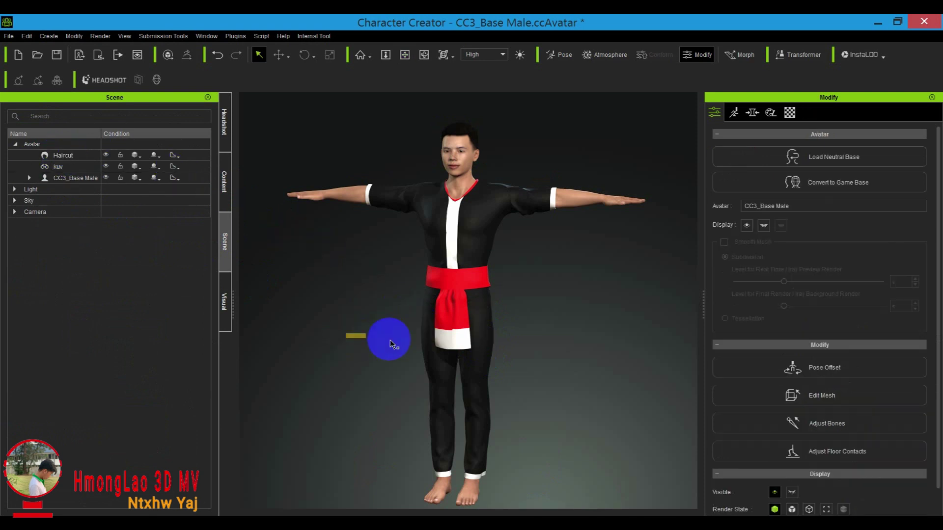
Examine the fit of the imported outfit on the character from the front and back, including the trousers up close
left_click(405, 54)
mouse_move(590, 340)
left_mouse_down()
mouse_move(627, 358)
mouse_move(537, 362)
mouse_move(516, 318)
mouse_move(459, 326)
mouse_move(559, 323)
mouse_move(496, 320)
mouse_move(555, 312)
mouse_move(583, 326)
left_mouse_up()
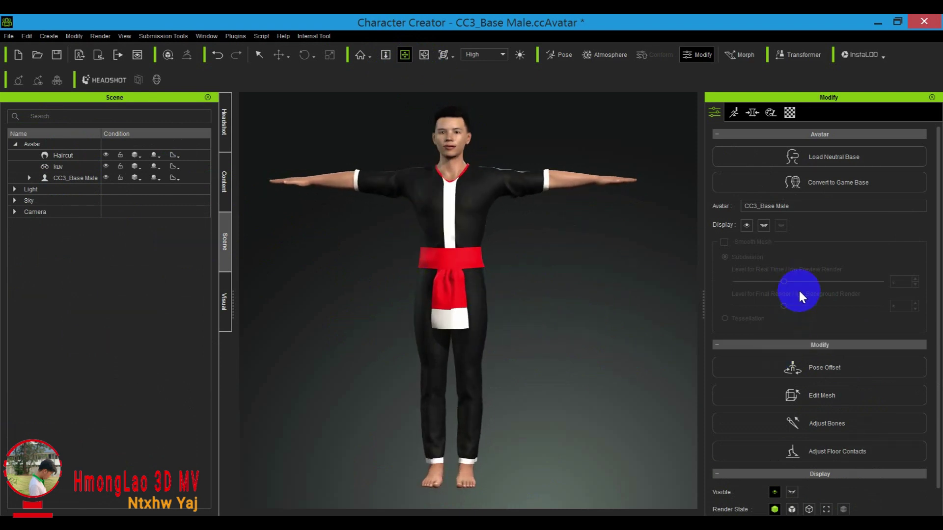
scroll(799, 294, "down", 1)
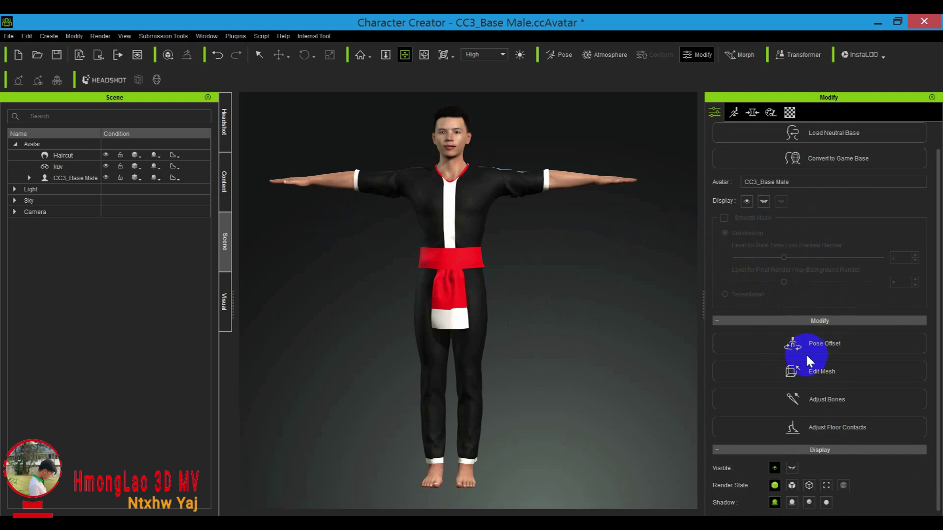
left_click_drag(530, 359, 488, 363)
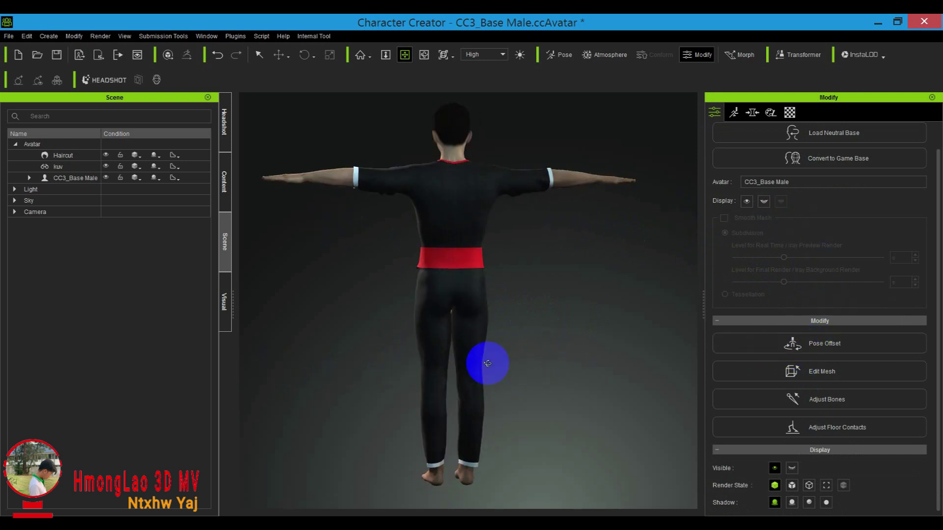
scroll(441, 320, "up", 5)
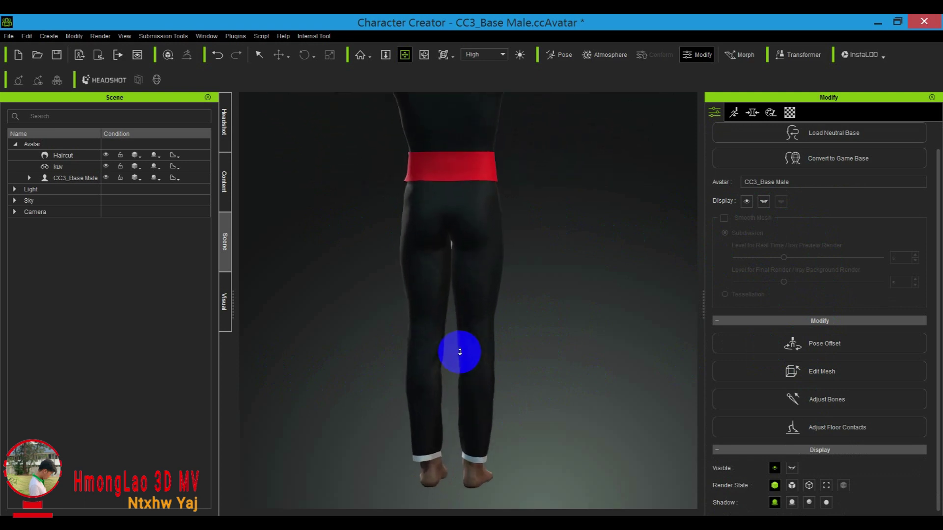
scroll(459, 352, "up", 3)
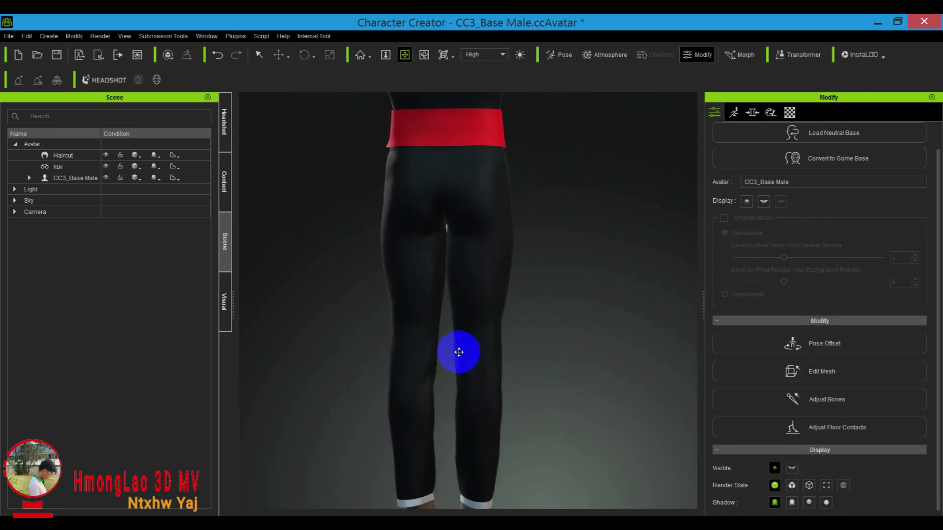
middle_click_drag(459, 352, 481, 377)
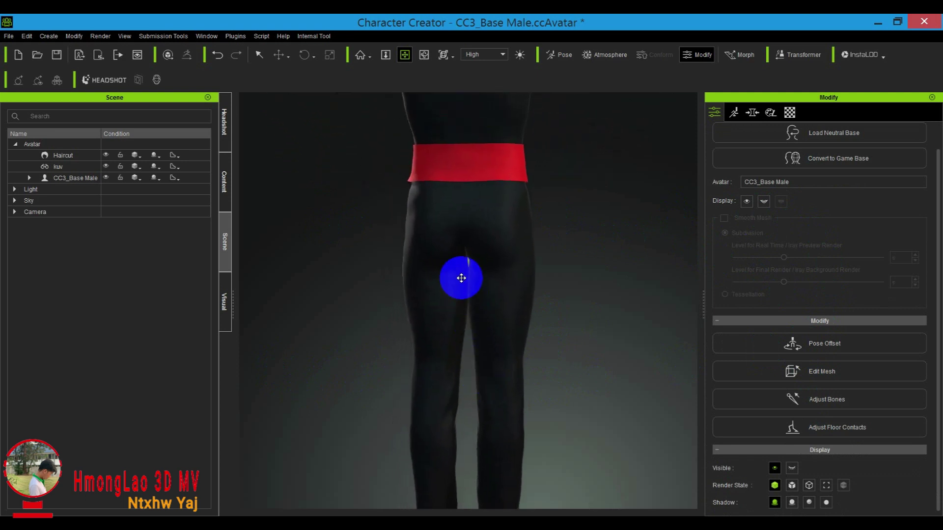
mouse_move(472, 301)
middle_mouse_down()
mouse_move(515, 332)
mouse_move(476, 273)
mouse_move(481, 304)
middle_mouse_up()
scroll(481, 304, "down", 5)
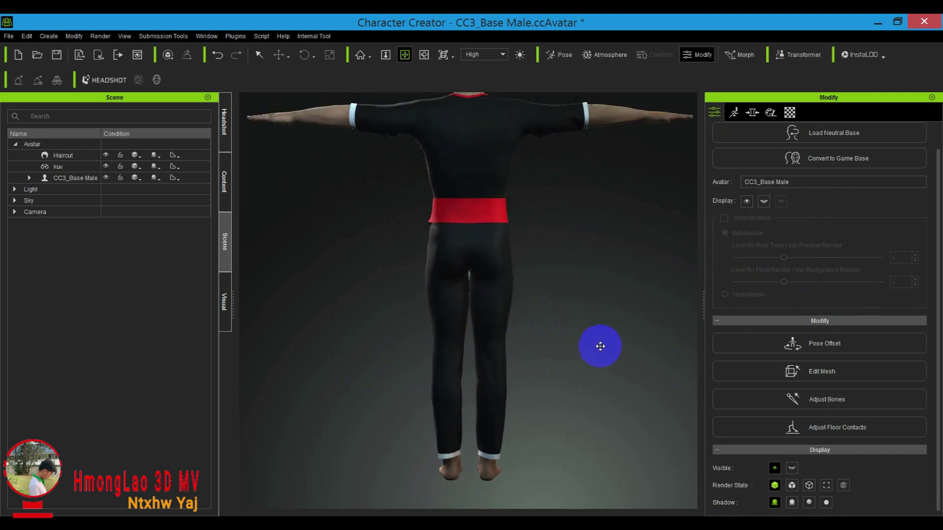
mouse_move(448, 356)
right_mouse_down()
mouse_move(491, 352)
mouse_move(481, 373)
mouse_move(530, 362)
mouse_move(470, 366)
right_mouse_up()
scroll(511, 354, "down", 3)
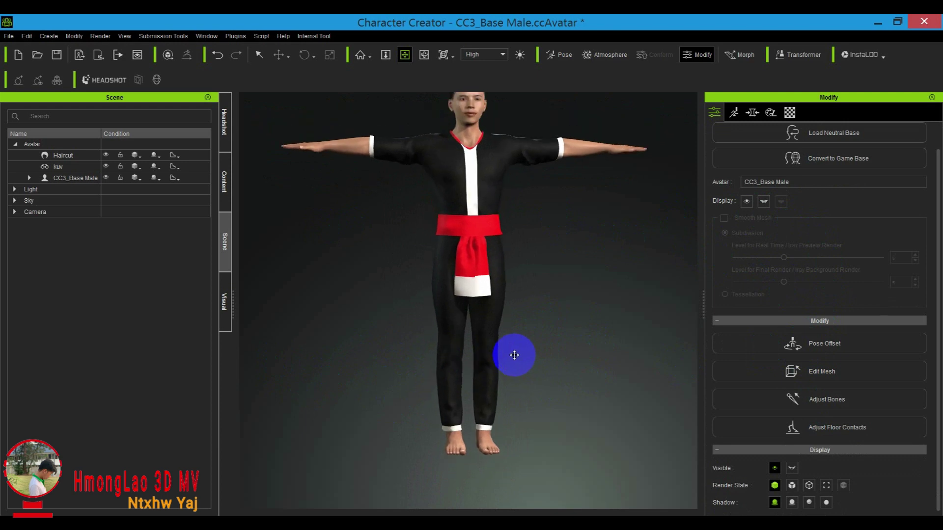
middle_click_drag(532, 260, 562, 272)
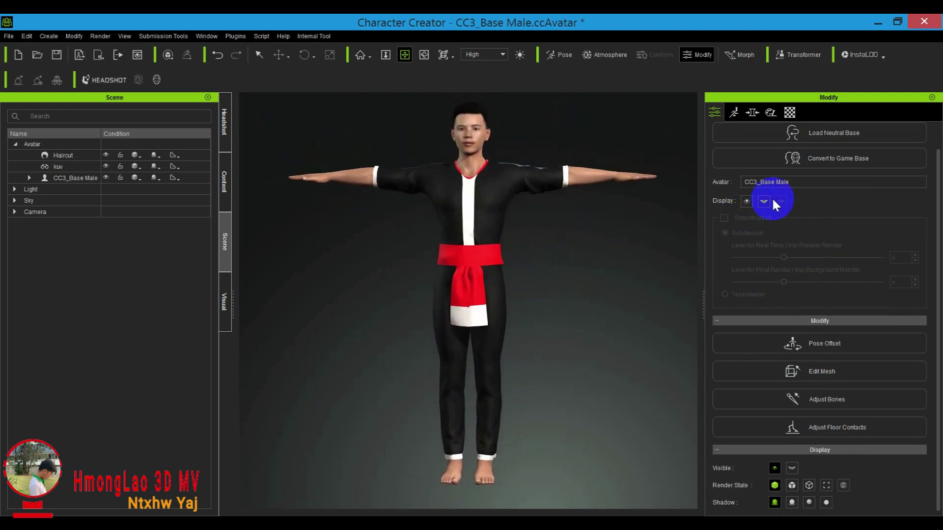
Transfer skin weights to the kuv accessory using the Default template
left_click(58, 166)
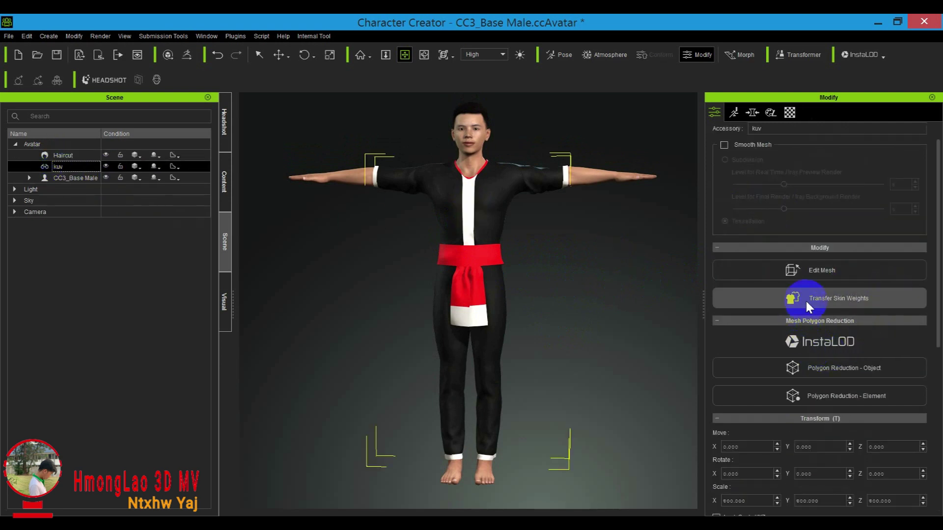
left_click(844, 298)
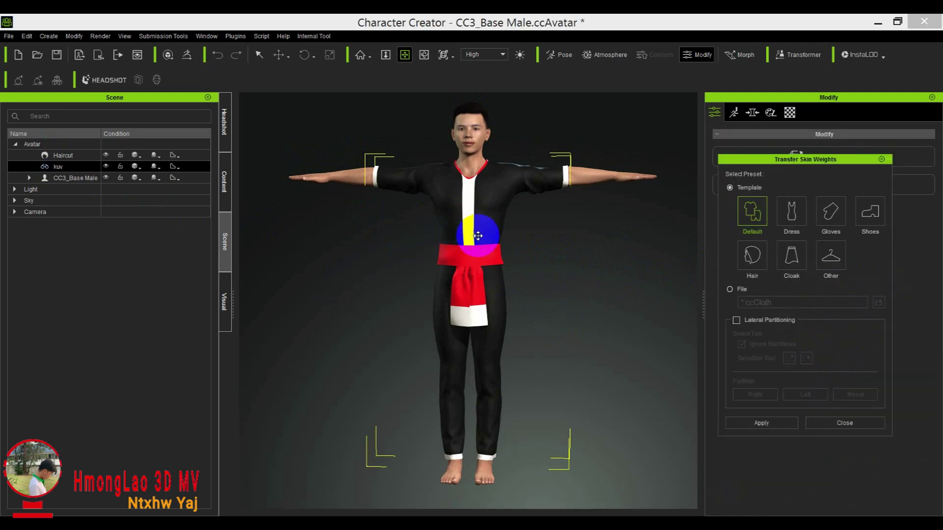
left_click(759, 423)
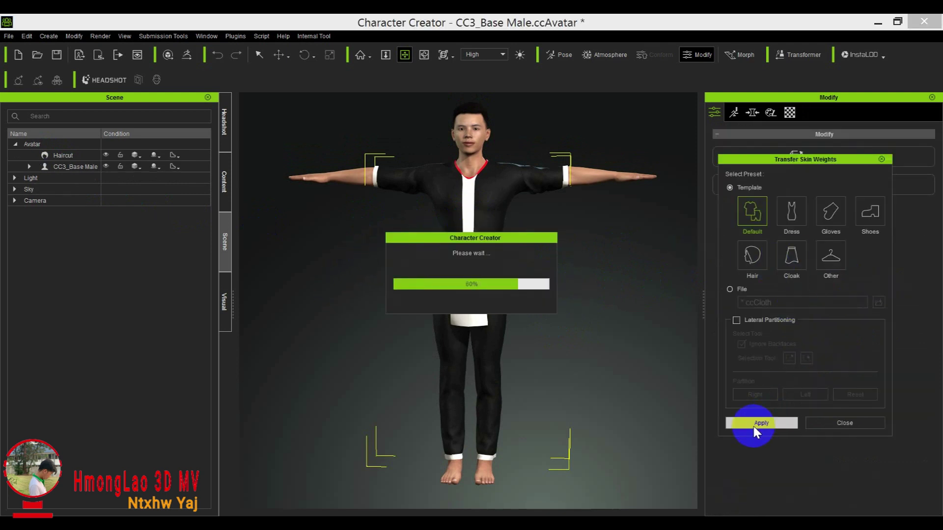
Browse the content library's MotionPlus templates for male poses
left_click(225, 187)
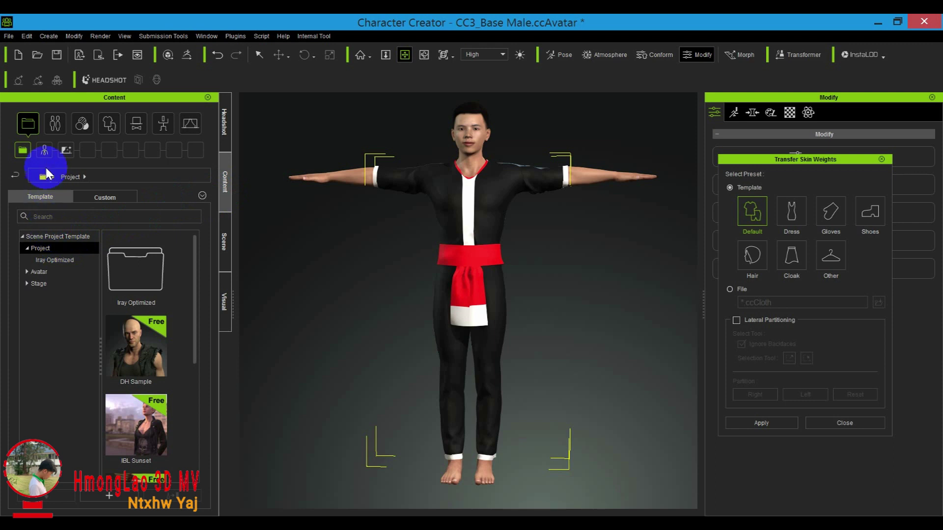
left_click(55, 125)
left_click(45, 149)
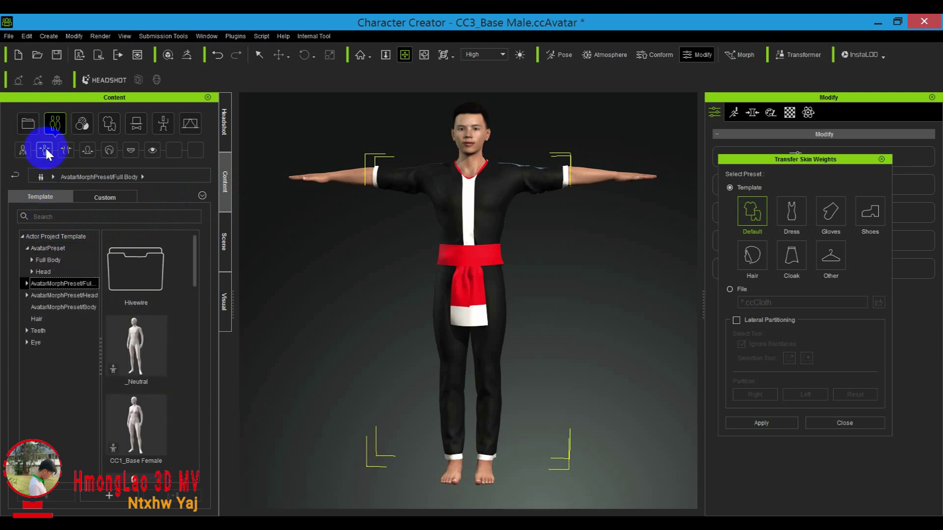
left_click(166, 123)
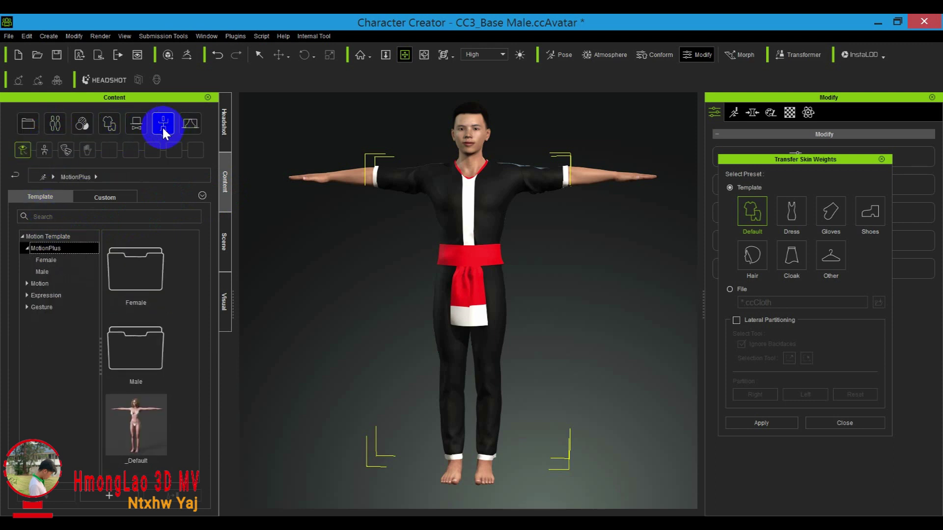
left_click(58, 271)
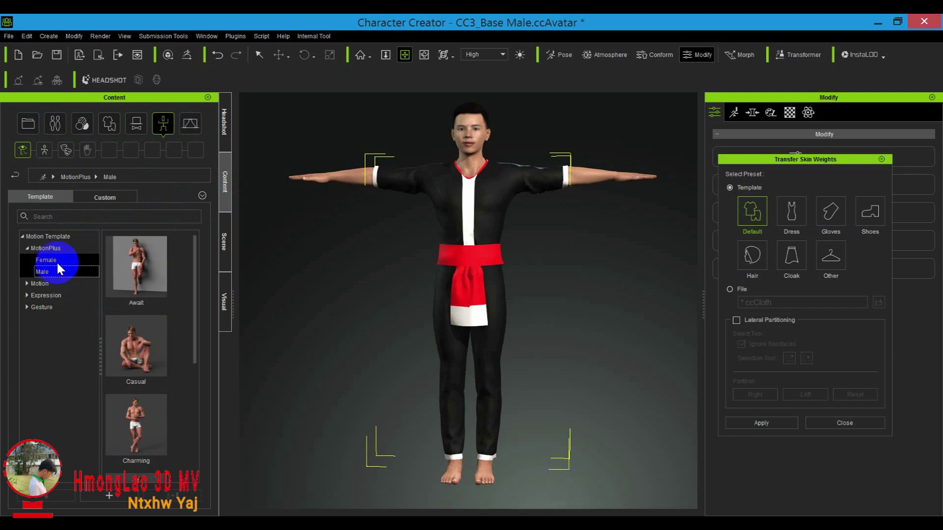
scroll(182, 400, "down", 3)
scroll(174, 399, "up", 3)
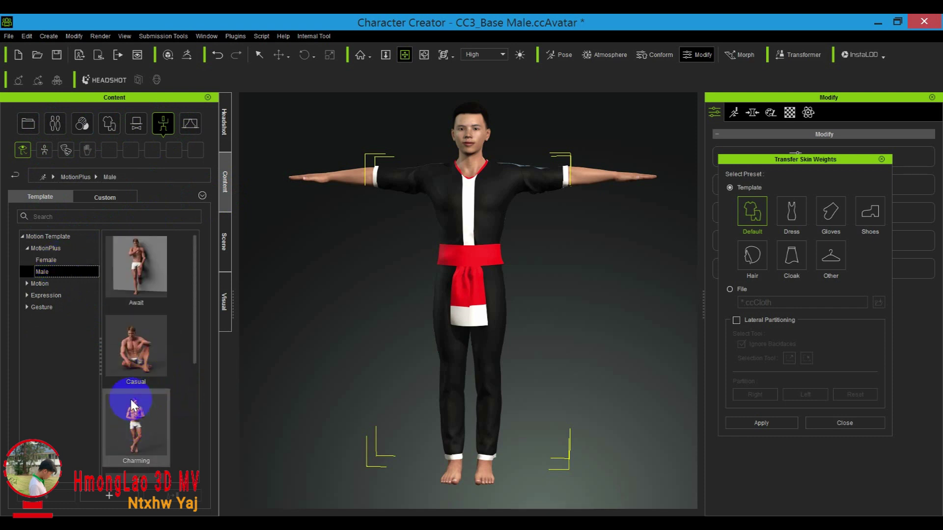
scroll(143, 293, "down", 3)
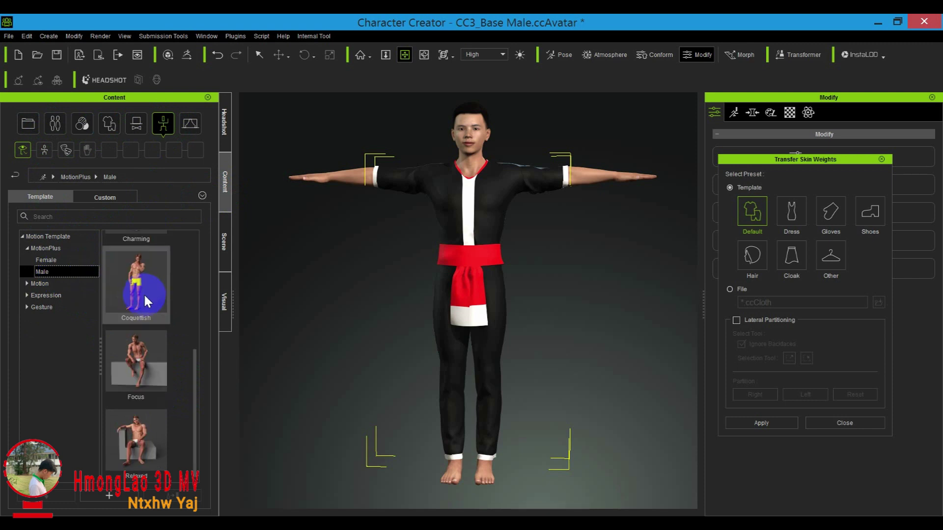
left_click(55, 260)
left_click(48, 270)
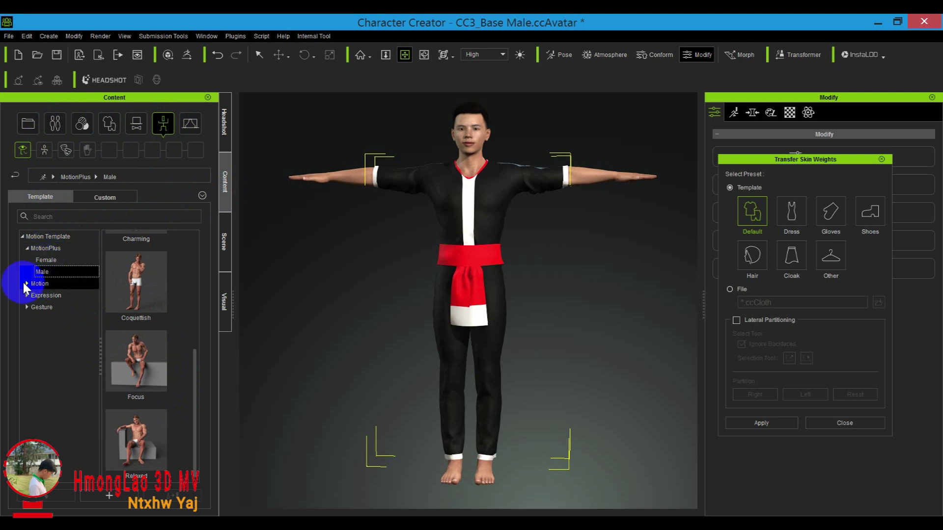
scroll(143, 391, "up", 3)
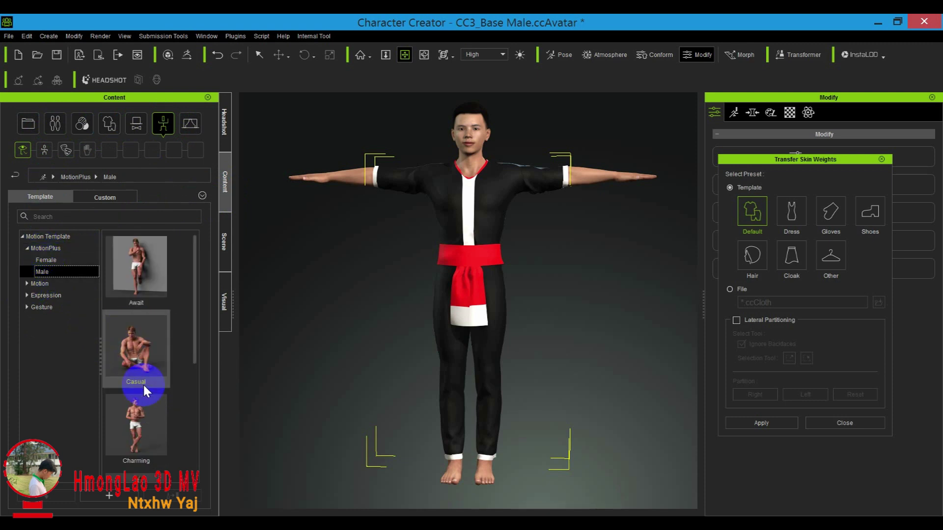
scroll(143, 384, "down", 3)
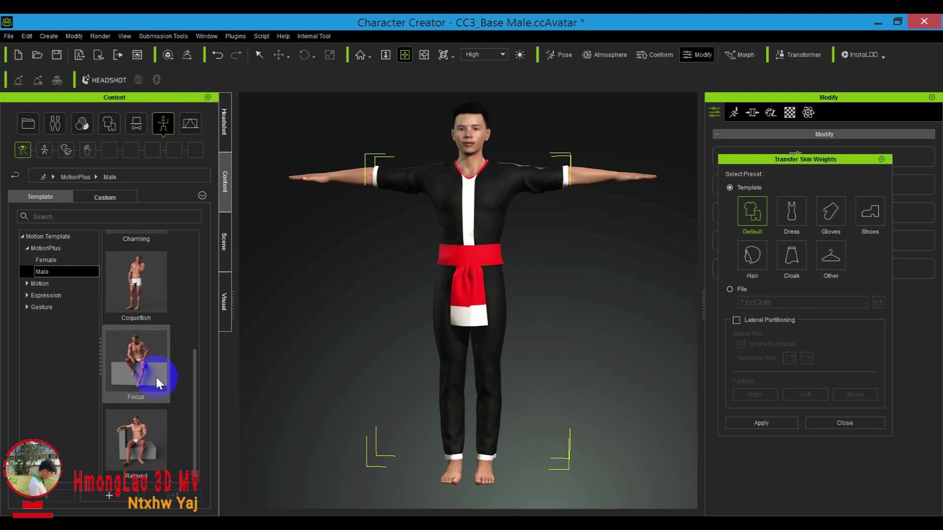
Apply the Moving_Walk_01 pose from the 2_Male Pose motion templates to the character
left_click(27, 283)
left_click(58, 306)
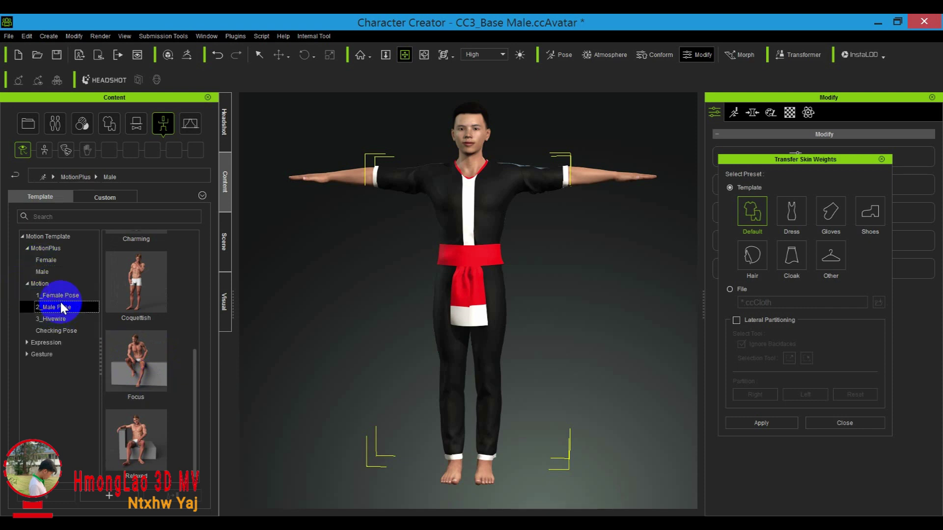
double_click(140, 418)
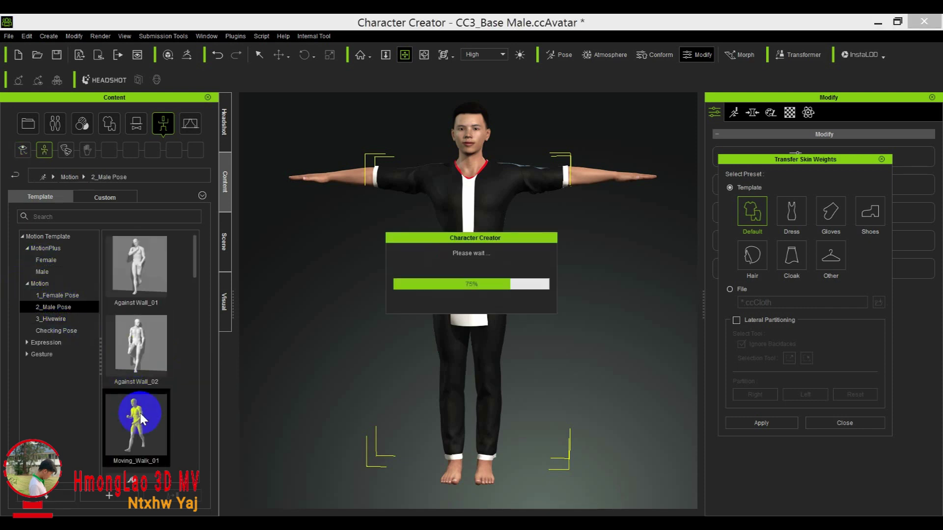
Examine how the outfit deforms in the walking pose, from the trousers up close at the back to the full figure in front
right_click_drag(597, 360, 467, 364)
scroll(482, 347, "up", 10)
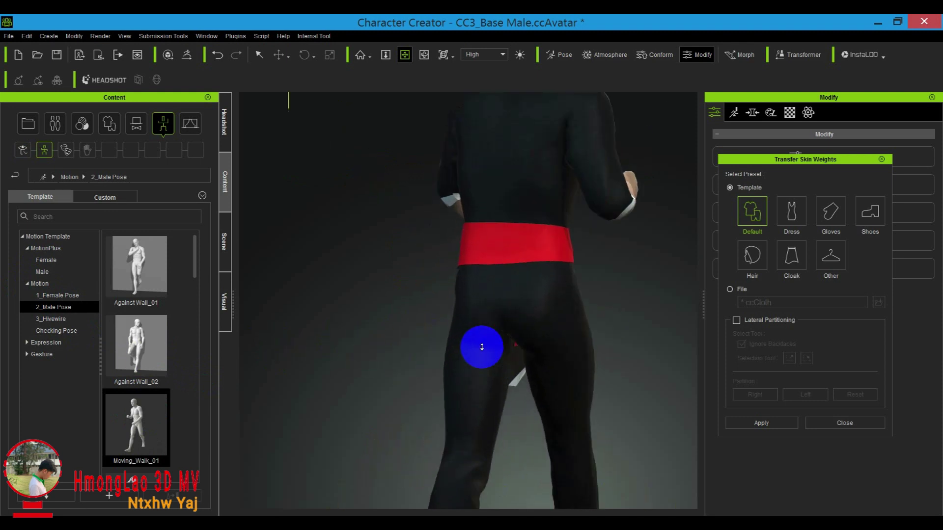
mouse_move(480, 343)
middle_mouse_down()
mouse_move(513, 301)
mouse_move(463, 213)
mouse_move(467, 263)
mouse_move(513, 314)
mouse_move(576, 290)
mouse_move(479, 320)
mouse_move(505, 341)
mouse_move(320, 376)
mouse_move(495, 370)
mouse_move(473, 351)
mouse_move(482, 360)
middle_mouse_up()
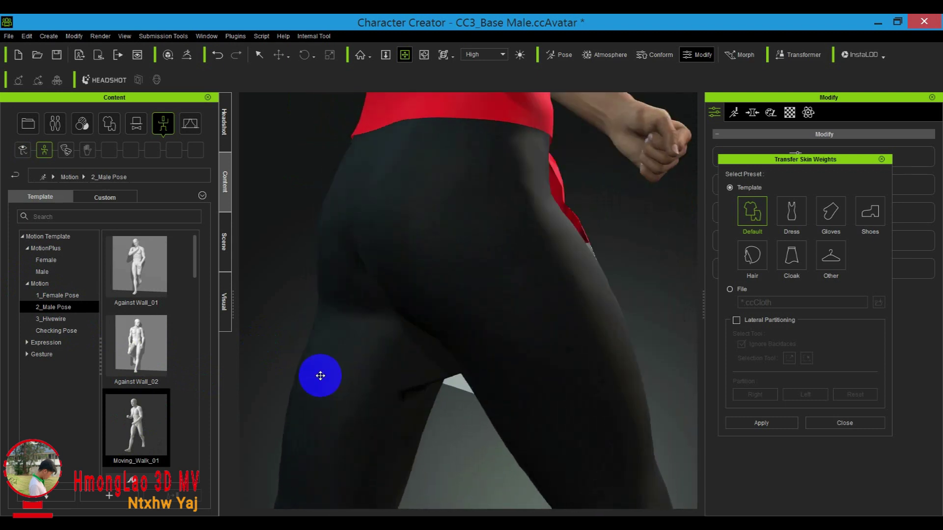
right_click_drag(482, 360, 417, 374)
middle_click_drag(417, 374, 479, 293)
right_click_drag(480, 292, 488, 307)
middle_click_drag(488, 308, 490, 350)
scroll(490, 347, "down", 5)
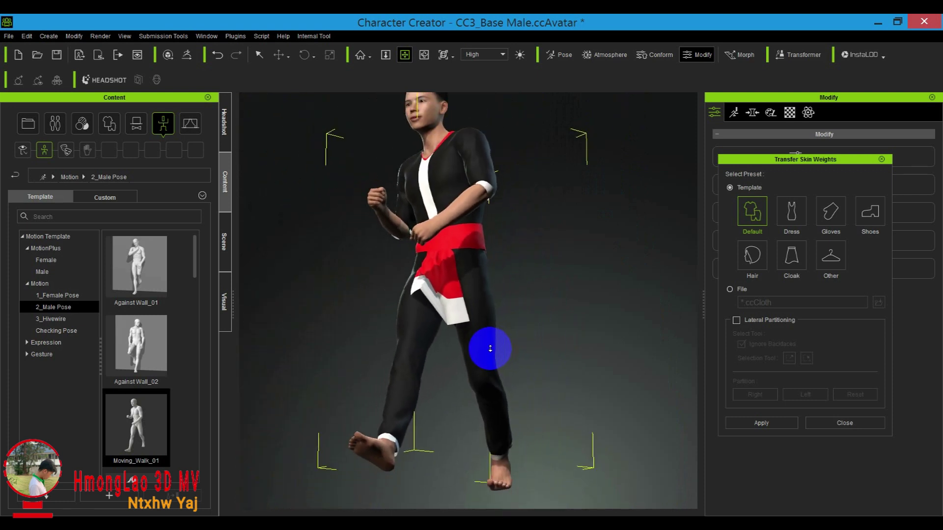
left_click_drag(490, 347, 562, 347)
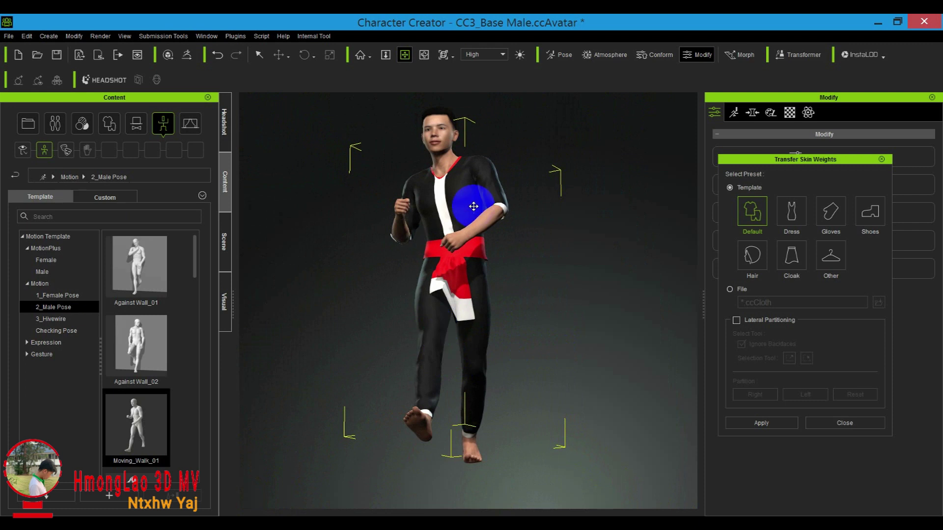
Apply the Sports_Surfing pose from the 2_Male Pose templates and view the outfit's crotch and legs from the front
scroll(140, 325, "down", 3)
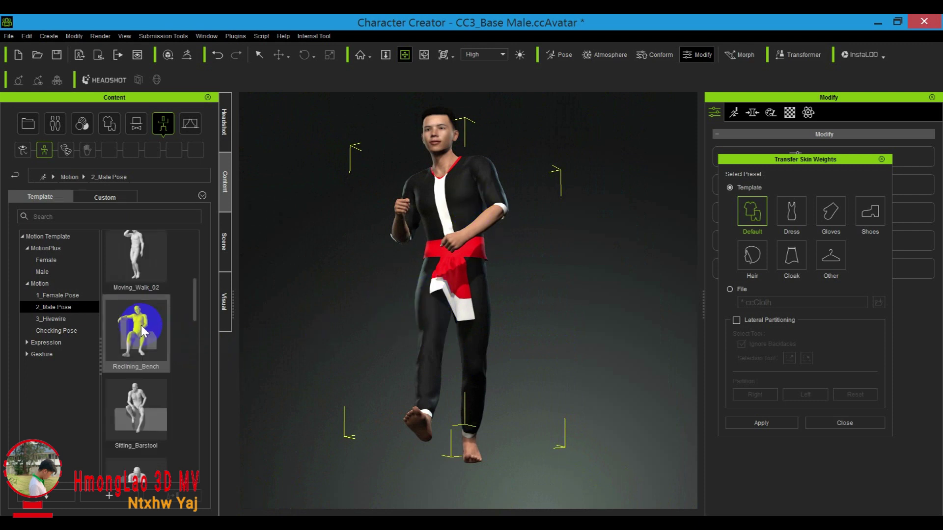
left_click_drag(194, 299, 204, 349)
double_click(166, 350)
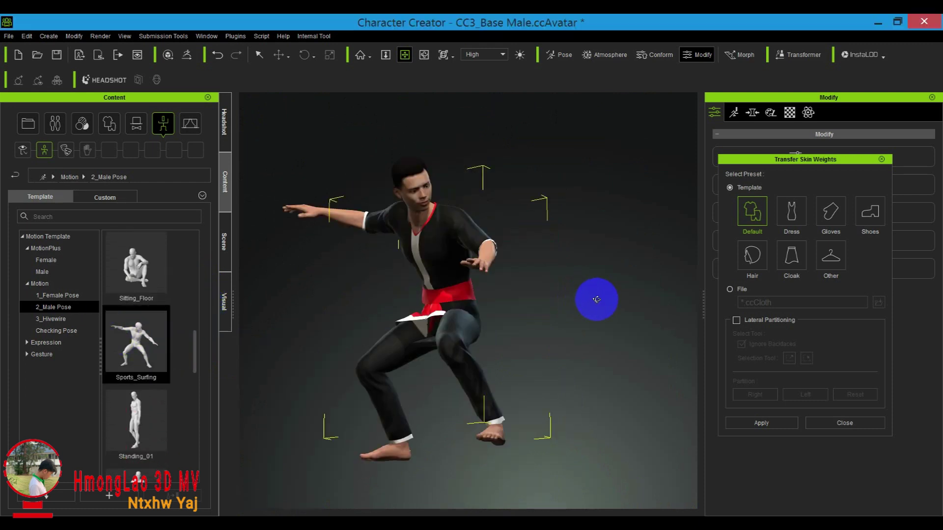
right_click_drag(338, 330, 587, 322)
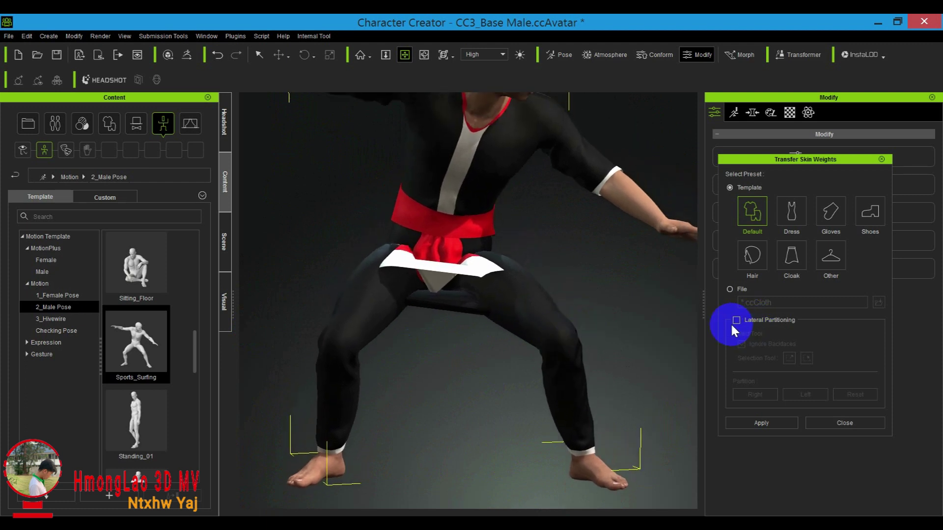
Restart Transfer Skin Weights for the kuv cloth and enable Lateral Partitioning with the Default template
left_click(881, 160)
left_click(431, 218)
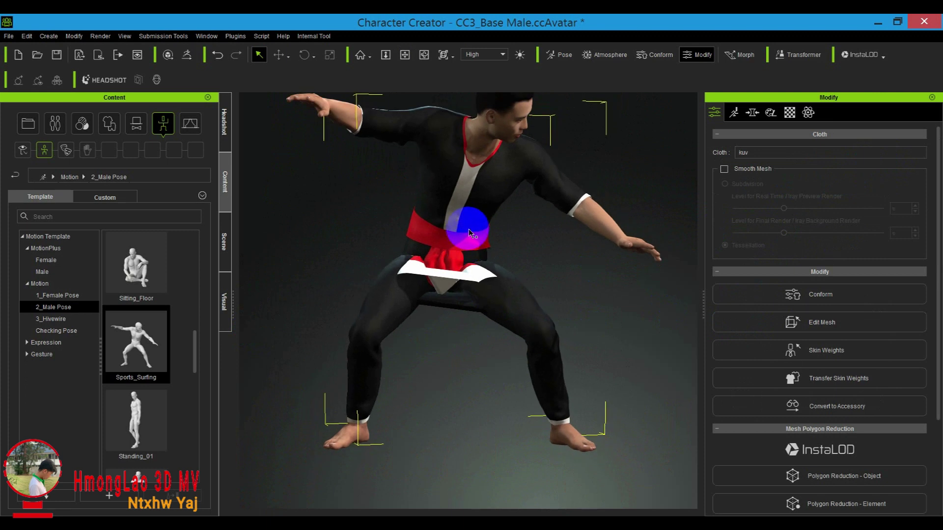
left_click(783, 381)
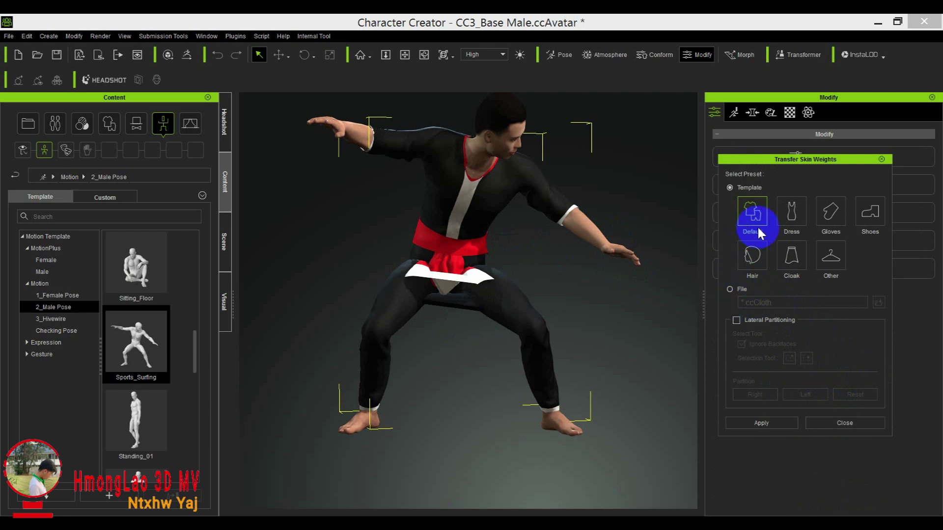
left_click(736, 320)
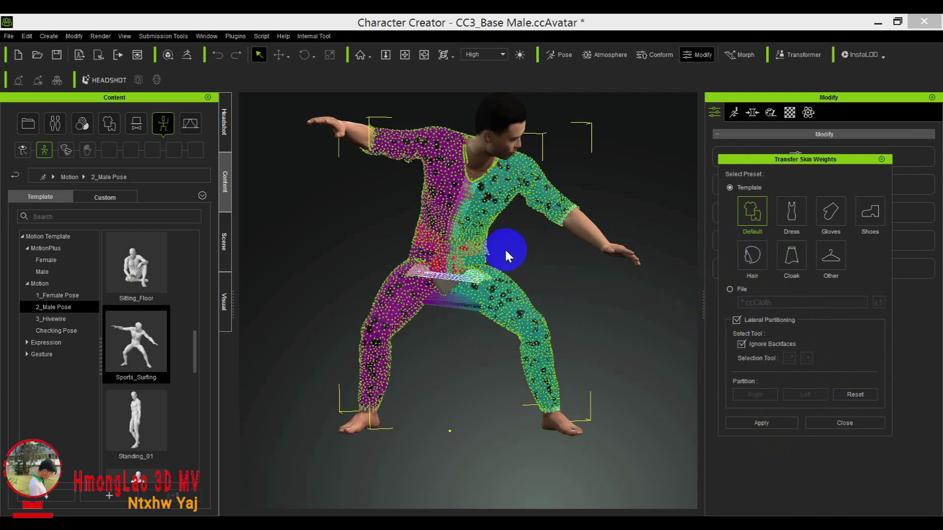
Assign the stray vertex on the purple leg's inner thigh, where the stretched crotch faces begin, to the Left partition and apply the transfer
scroll(432, 356, "up", 10)
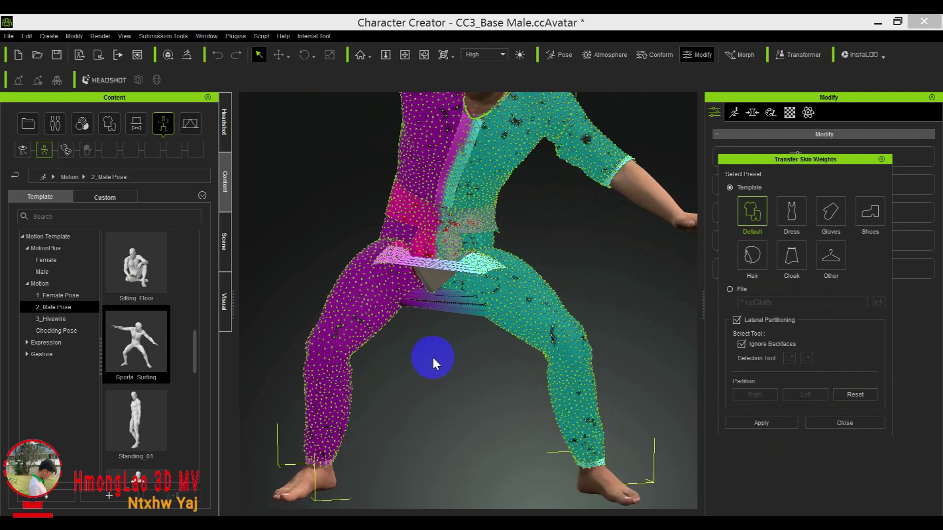
scroll(432, 362, "up", 5)
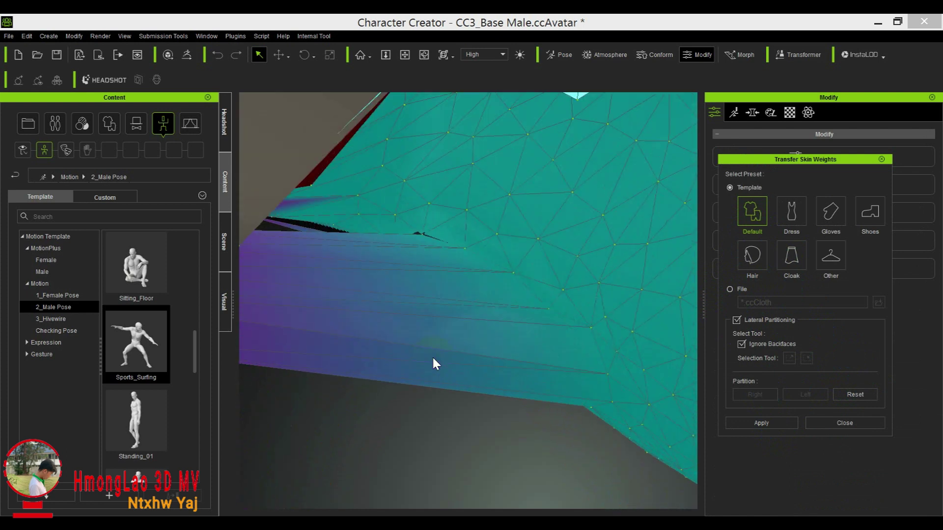
right_click_drag(436, 385, 379, 412)
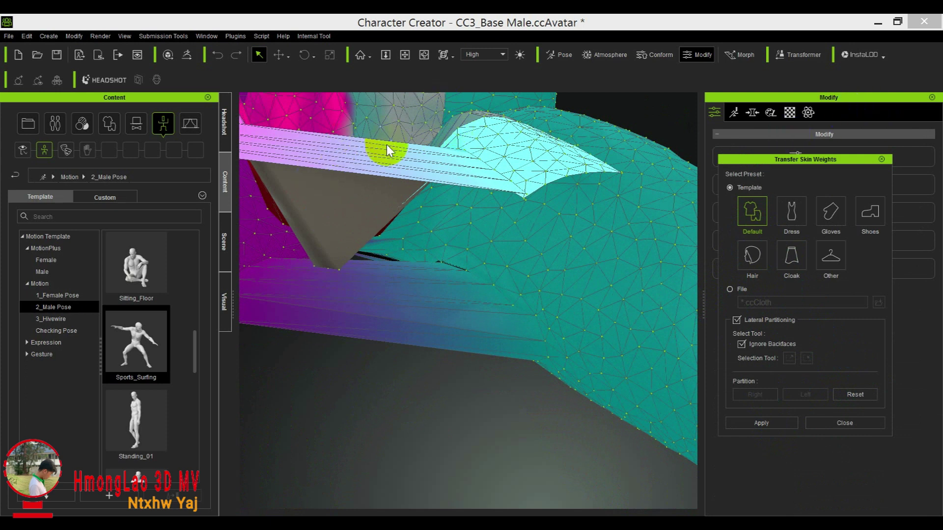
left_click(405, 55)
left_click_drag(378, 259, 450, 318)
scroll(436, 266, "up", 5)
scroll(377, 278, "down", 3)
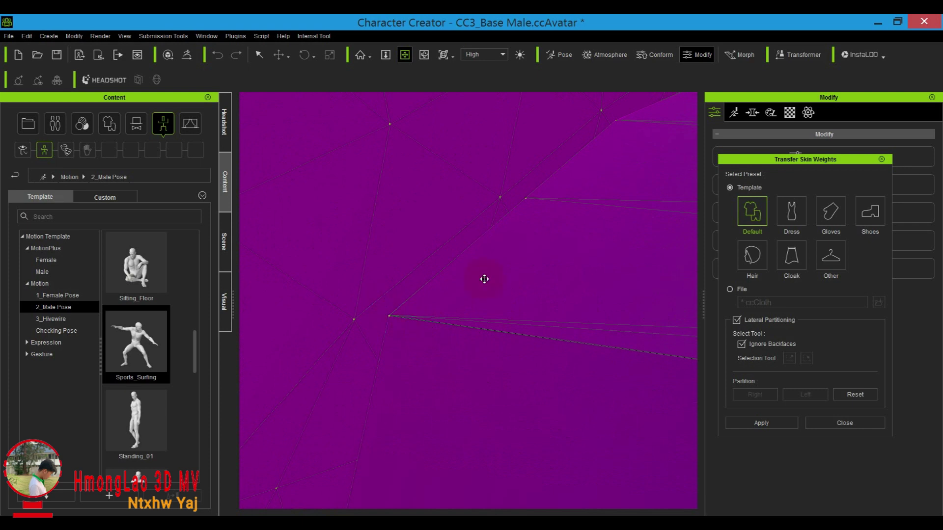
left_click(258, 55)
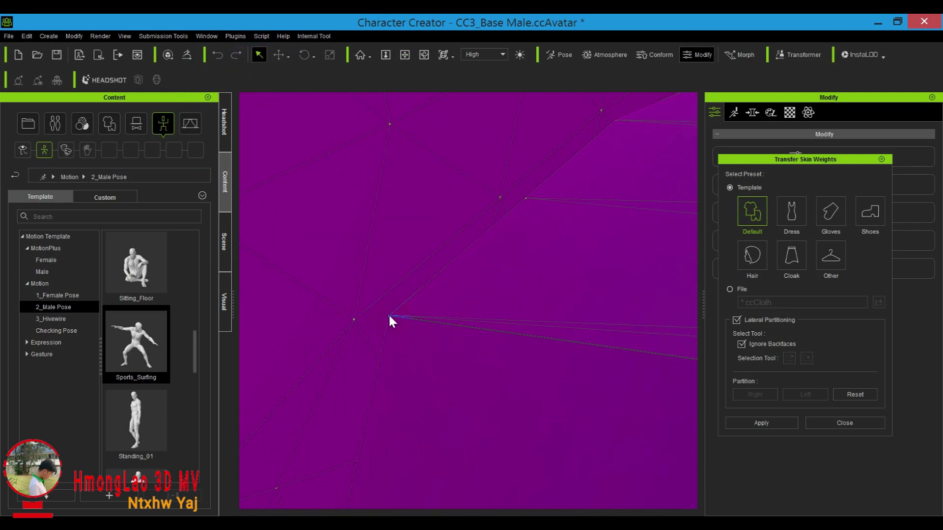
left_click_drag(407, 340, 407, 340)
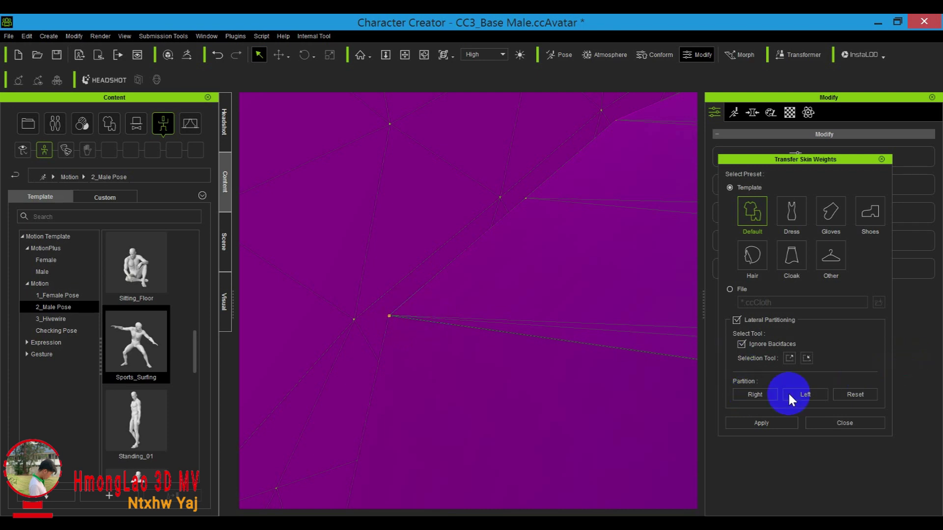
left_click(807, 393)
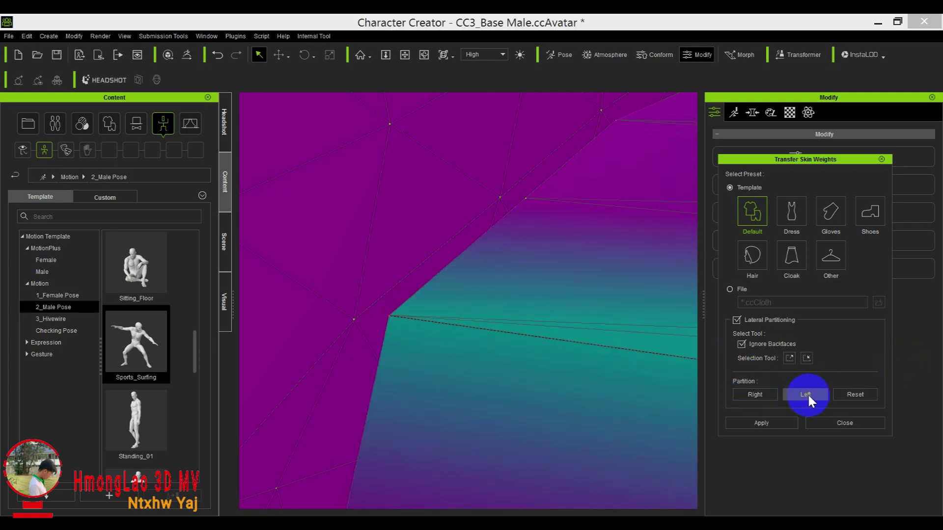
scroll(539, 373, "down", 5)
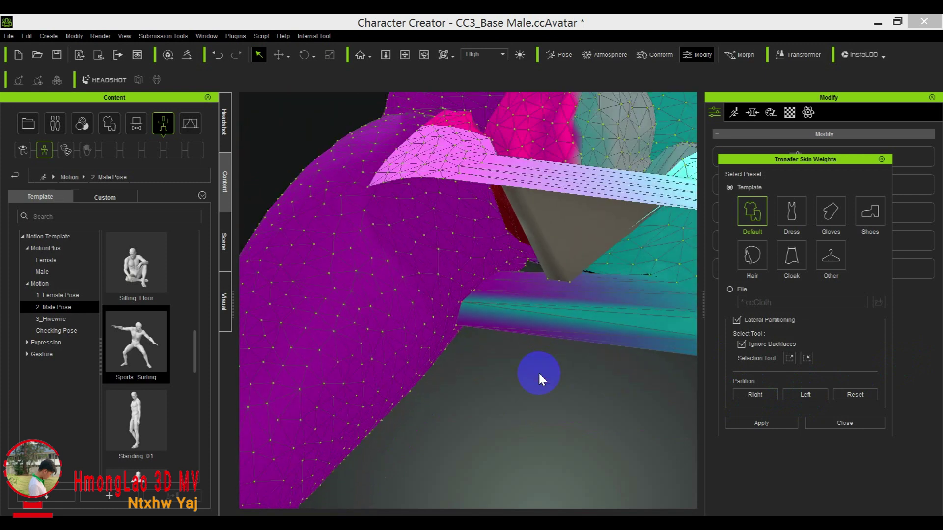
scroll(539, 378, "down", 1)
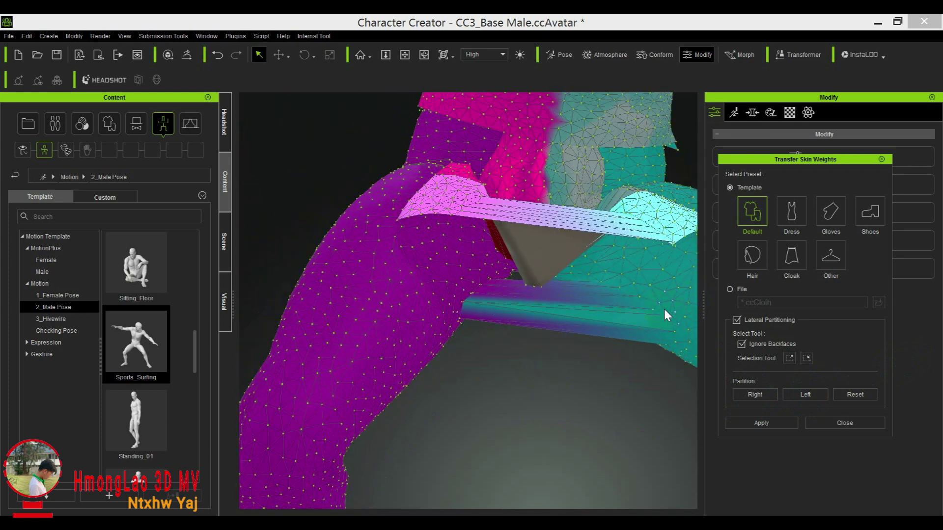
left_click(758, 423)
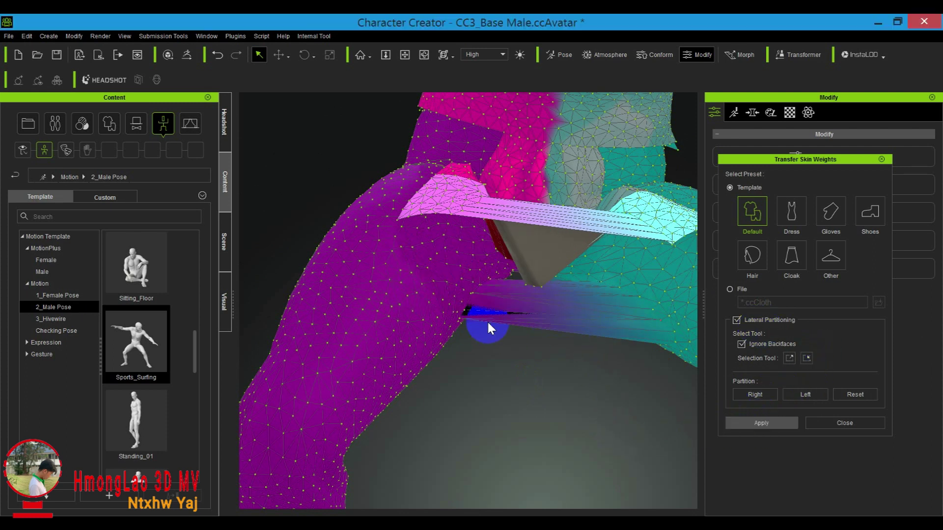
Assign two more stray vertices where stretched faces meet the purple inner thigh to the Left partition, applying the transfer after each
scroll(471, 318, "up", 10)
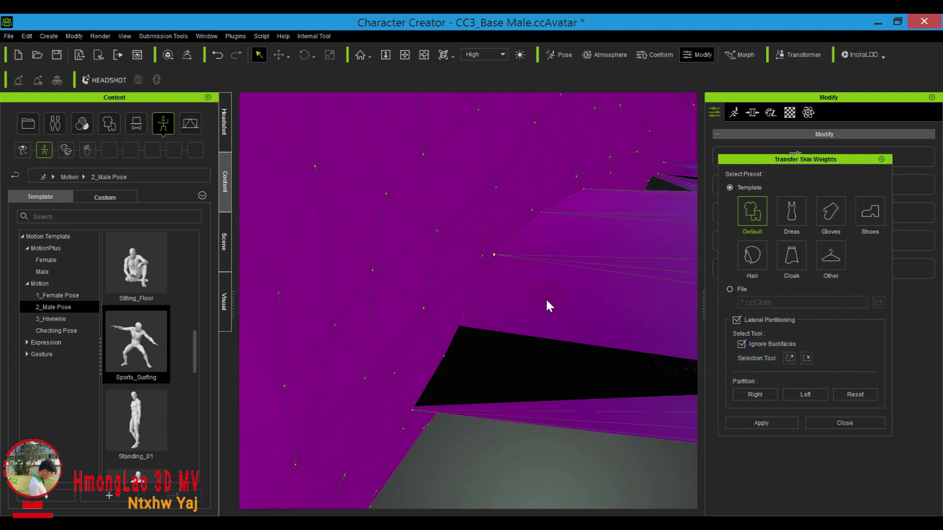
left_click(805, 393)
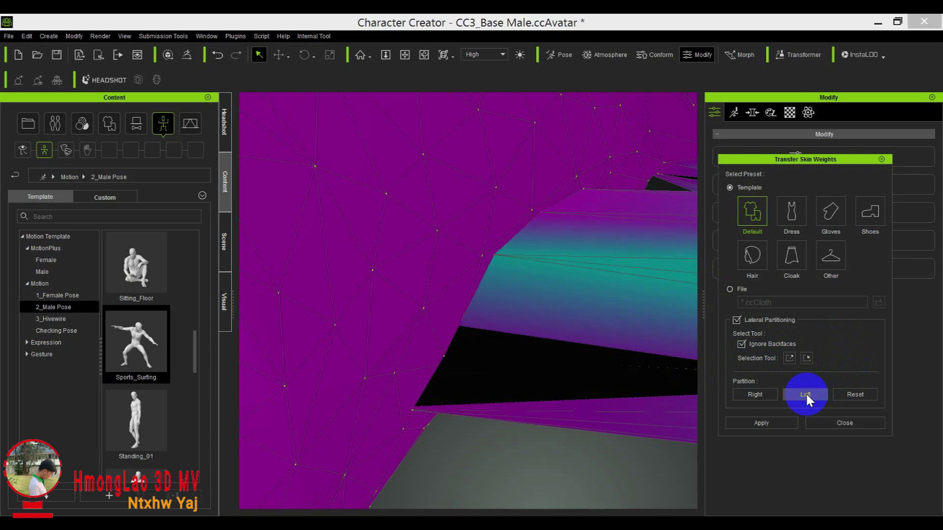
left_click(760, 422)
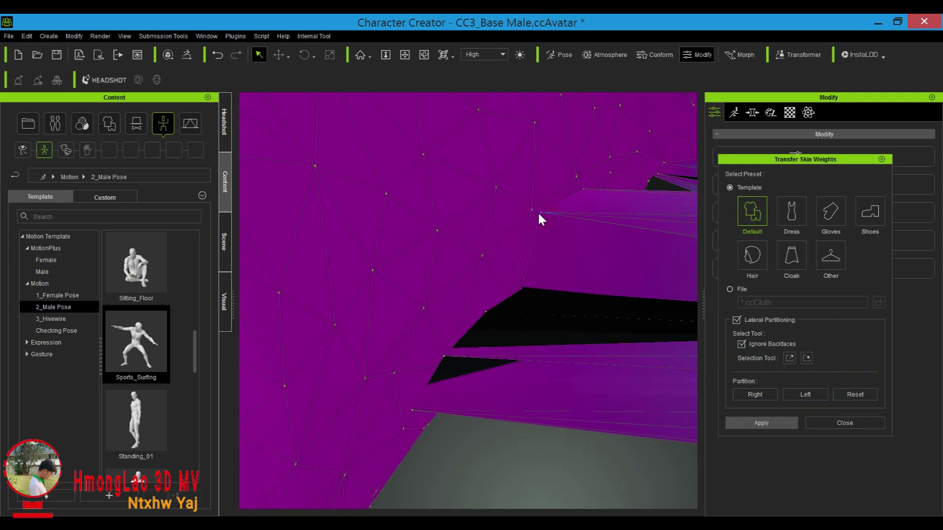
left_click(752, 346)
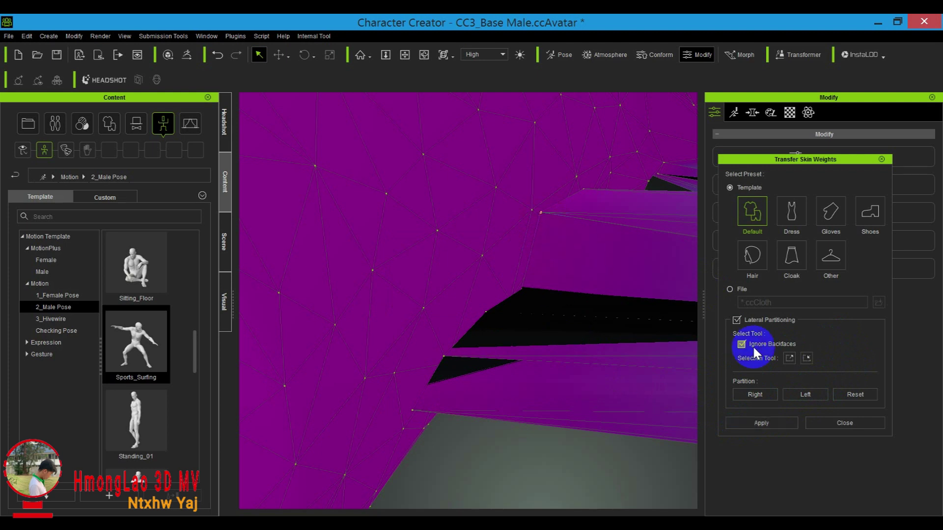
left_click(766, 422)
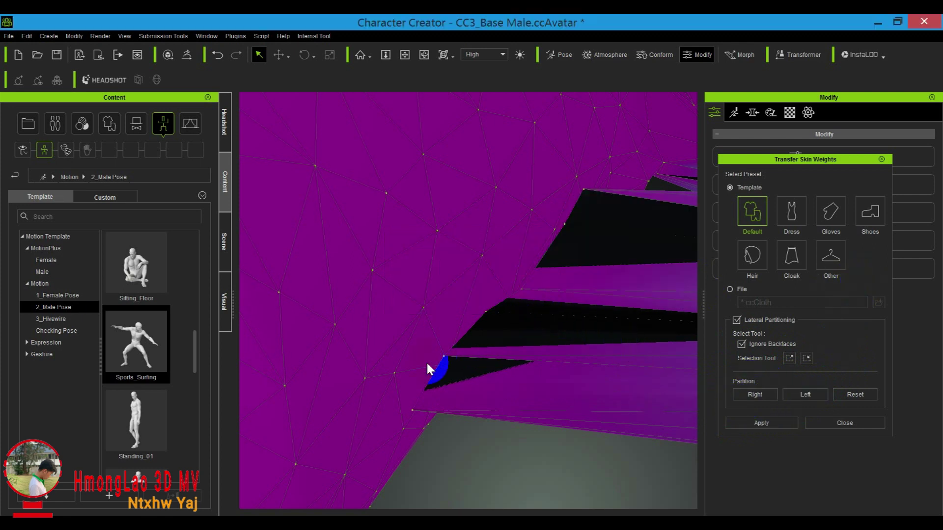
Assign the vertex beside the small black gap low on the purple inner thigh to the Left partition and apply the transfer
left_click(457, 417)
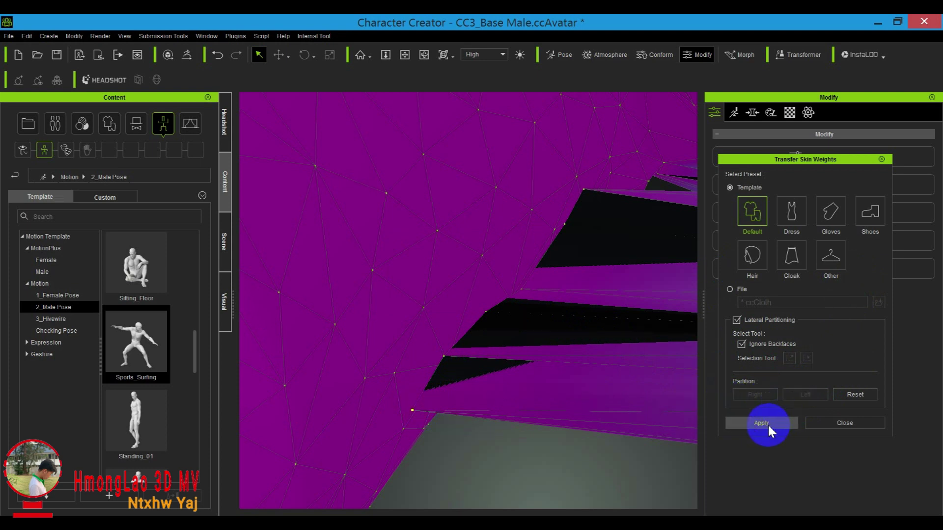
left_click(443, 356)
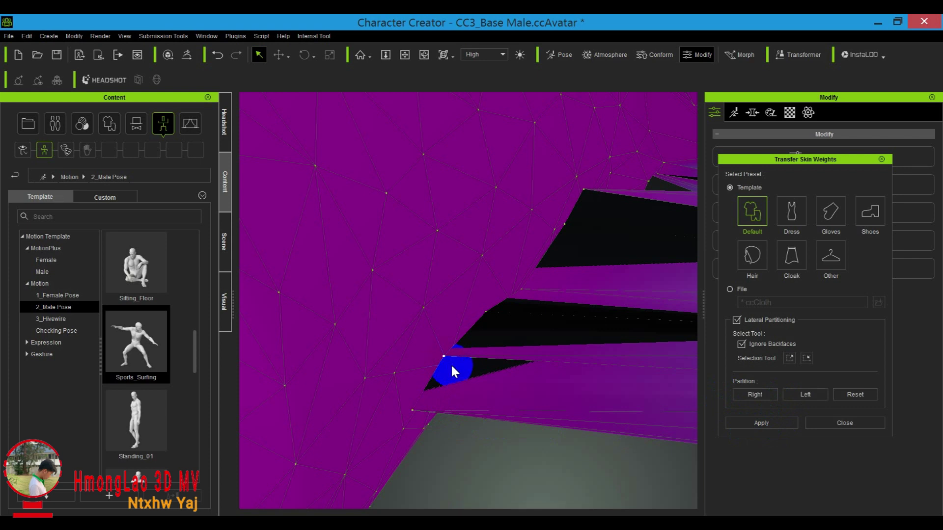
left_click(787, 393)
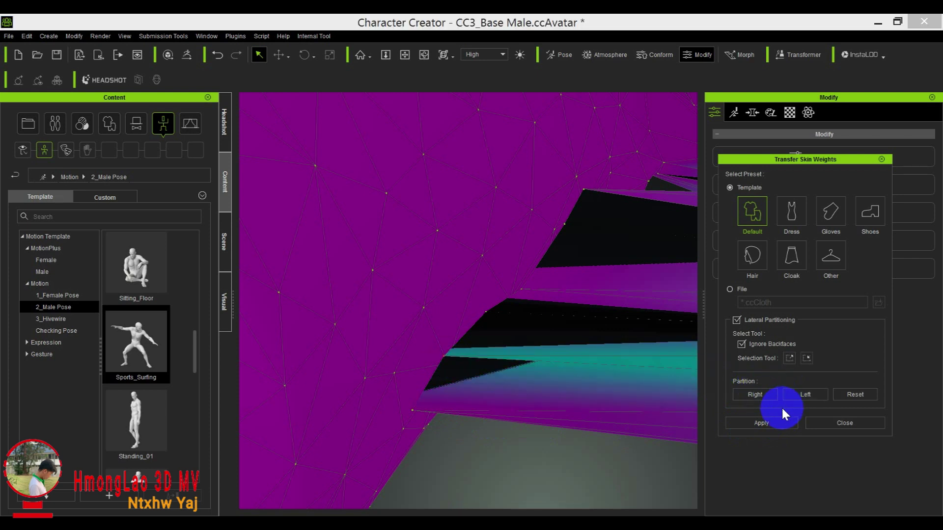
left_click(754, 422)
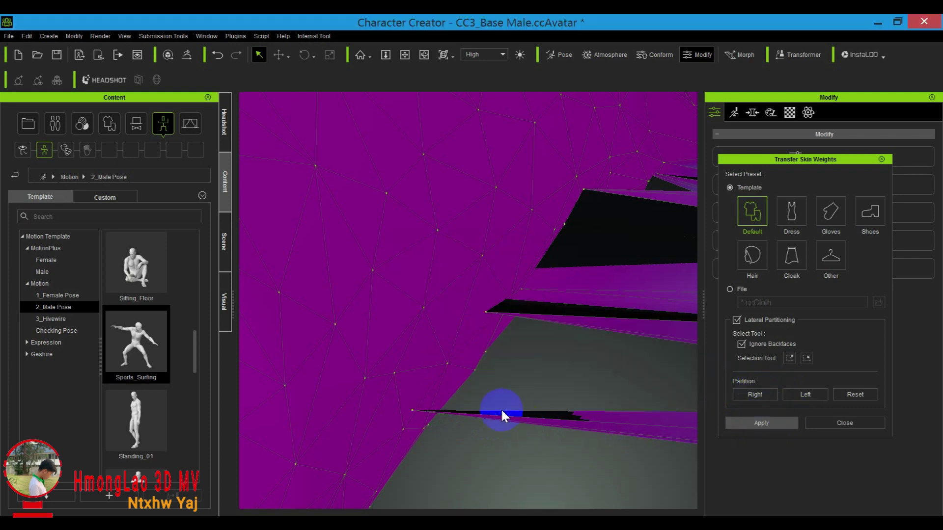
Move three stray vertices farther up the purple inner thigh to the Left partition, working upward and applying the transfer after each
scroll(497, 324, "up", 2)
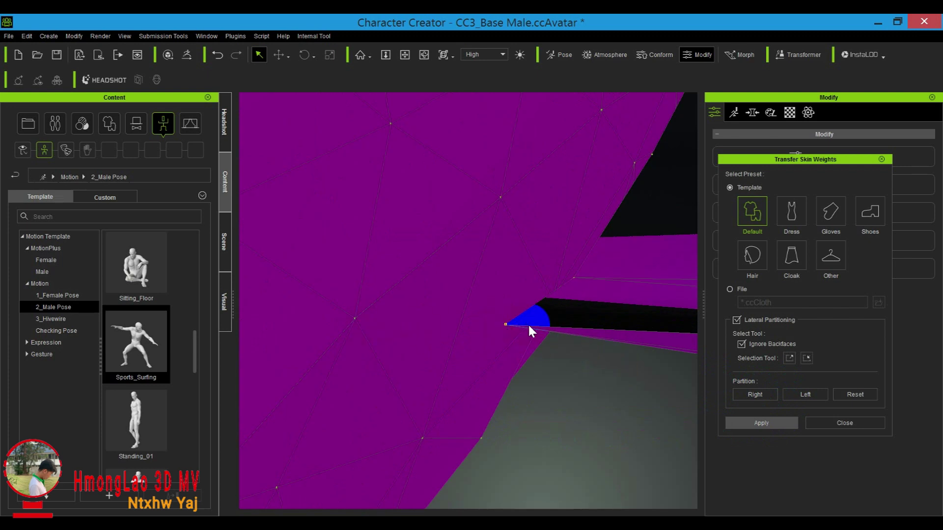
left_click(795, 396)
left_click(747, 422)
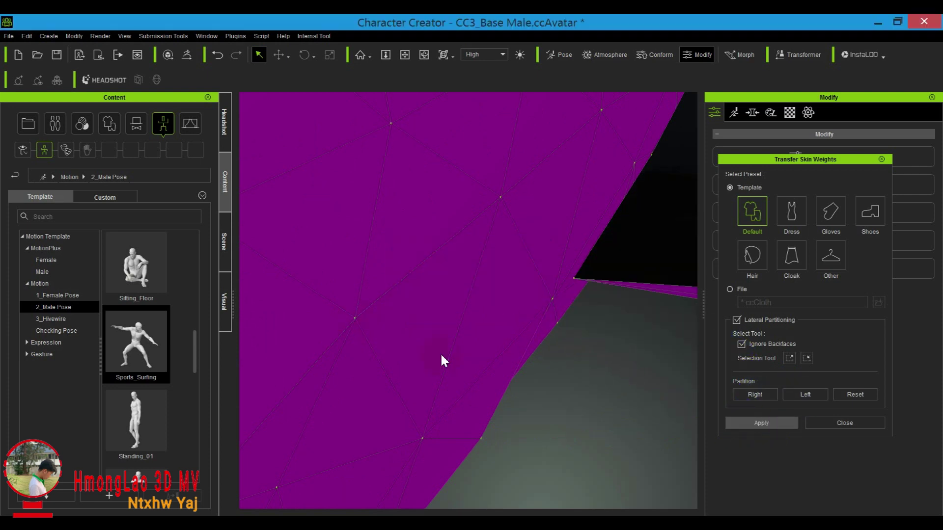
left_click(534, 358)
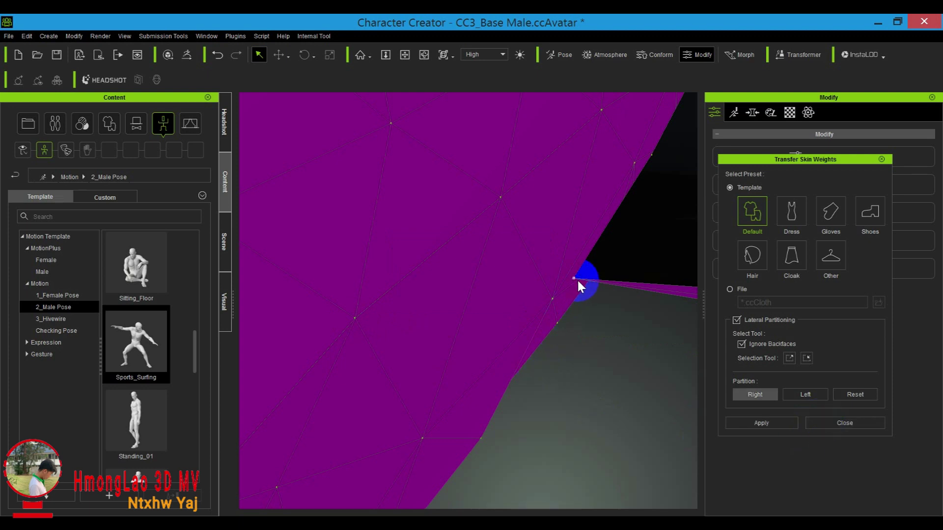
left_click(797, 392)
left_click(764, 421)
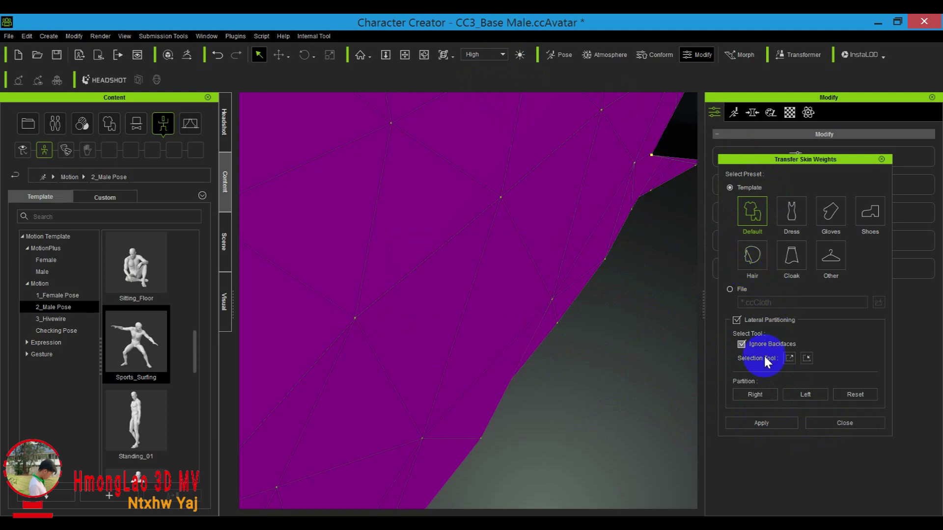
left_click(794, 394)
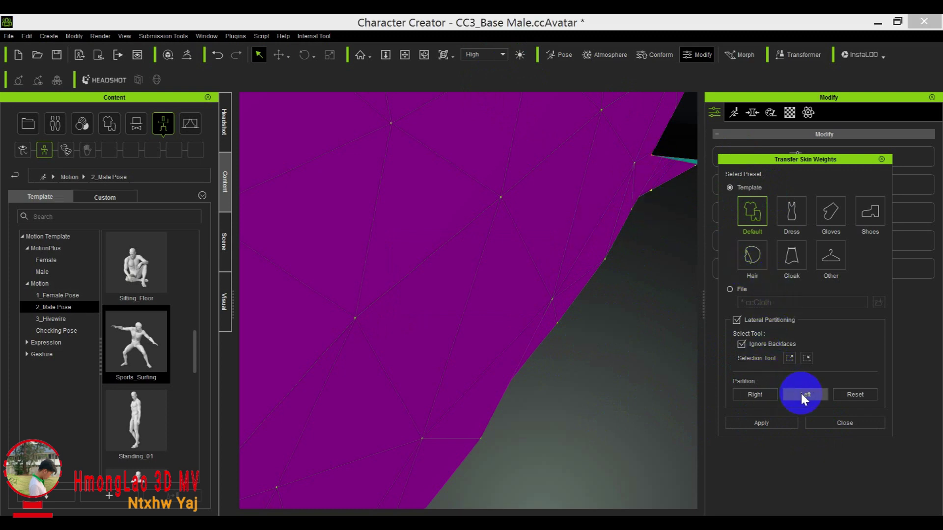
left_click(757, 422)
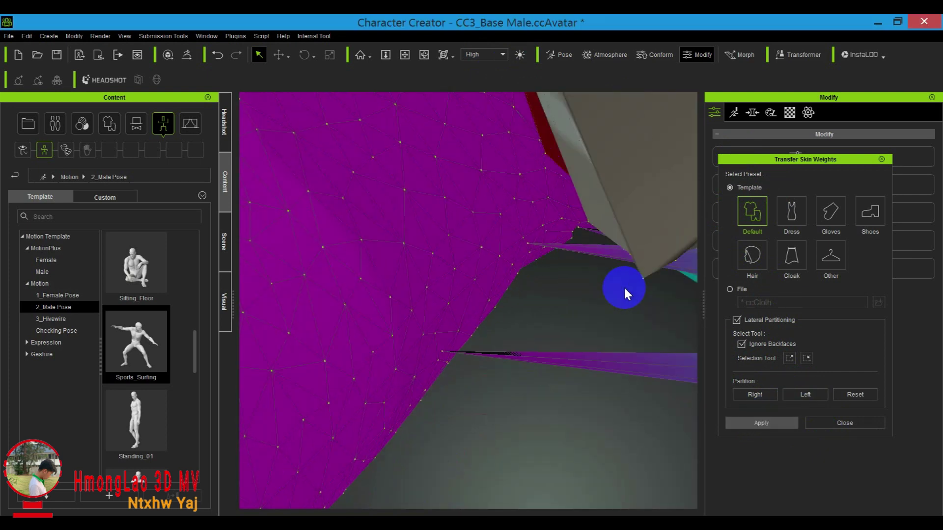
Assign the vertex holding the lowest remaining strand between the trouser legs to the Left partition and apply the transfer
right_click_drag(624, 289, 490, 317)
scroll(490, 322, "up", 5)
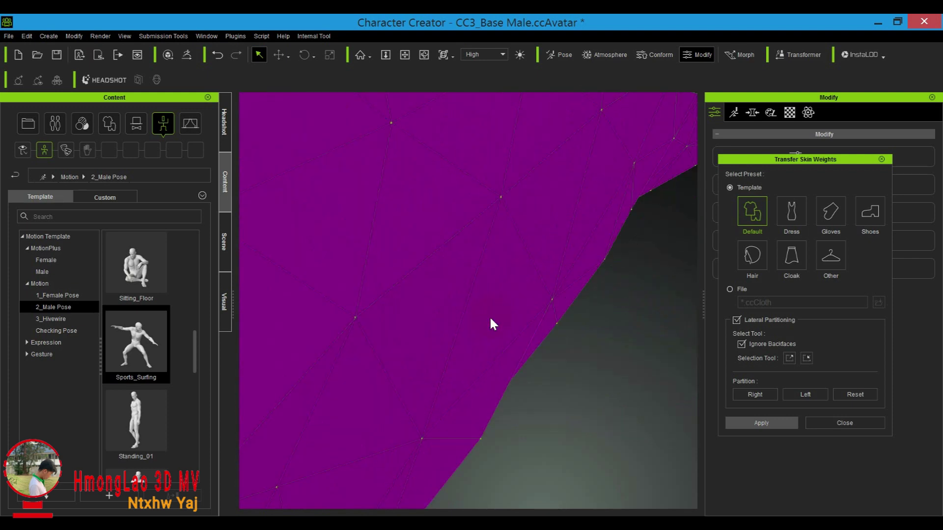
scroll(490, 325, "down", 3)
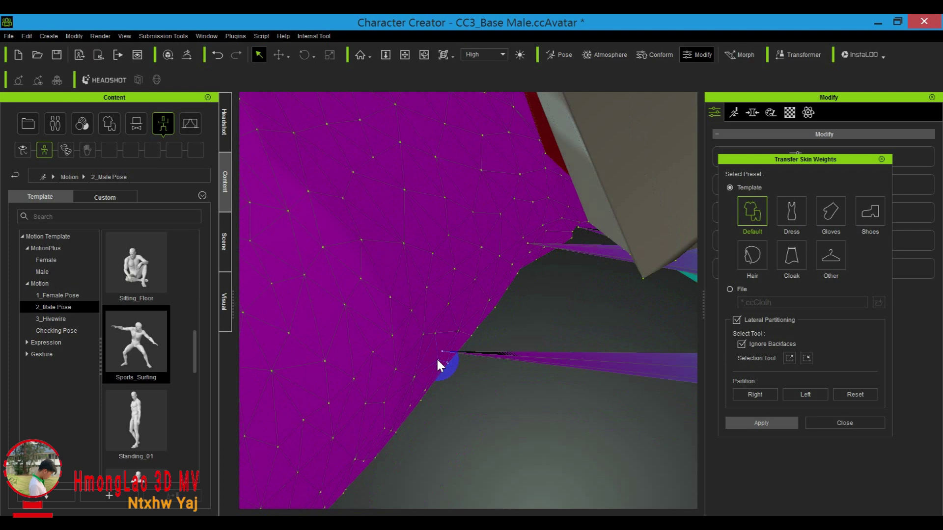
scroll(437, 360, "up", 3)
middle_click_drag(436, 359, 400, 399)
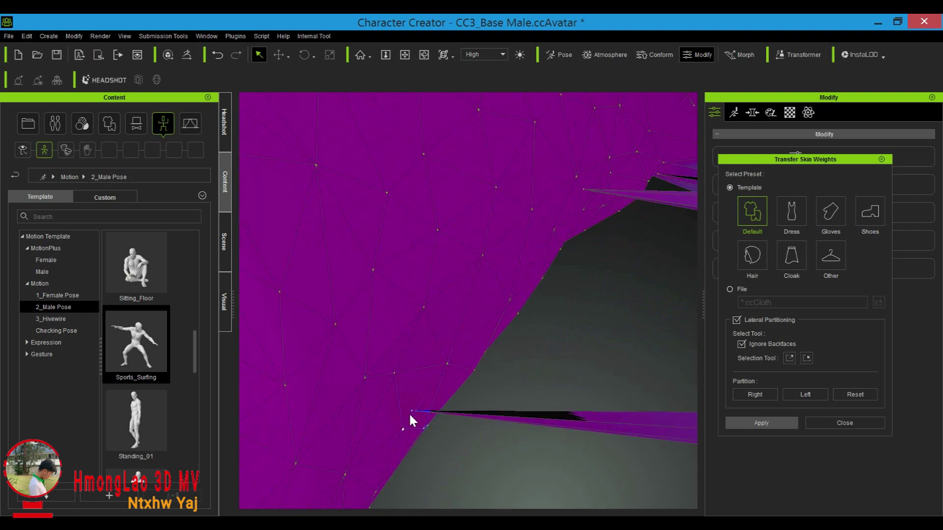
left_click(806, 395)
left_click(762, 423)
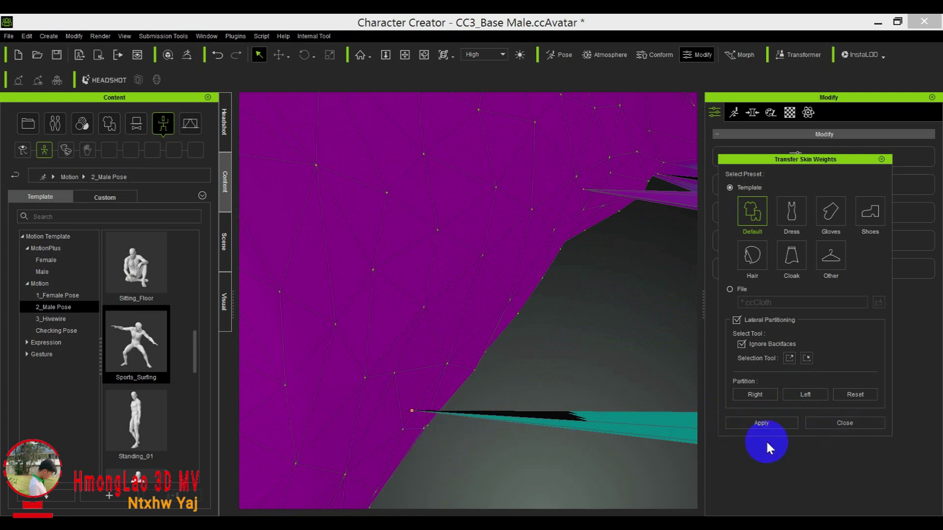
Assign the remaining stray vertices on the upper edge of the purple inner thigh to the Left partition, applying the transfer after each
left_click(765, 423)
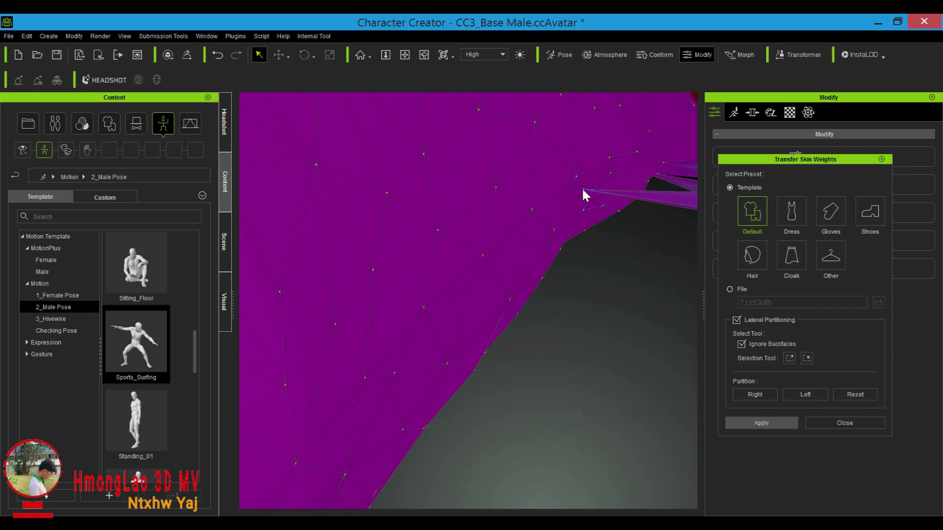
left_click(805, 394)
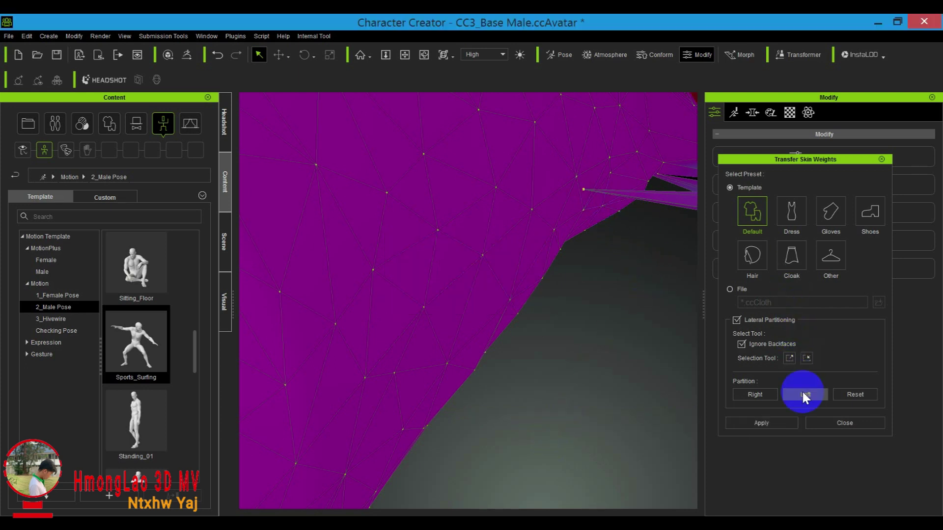
left_click(759, 424)
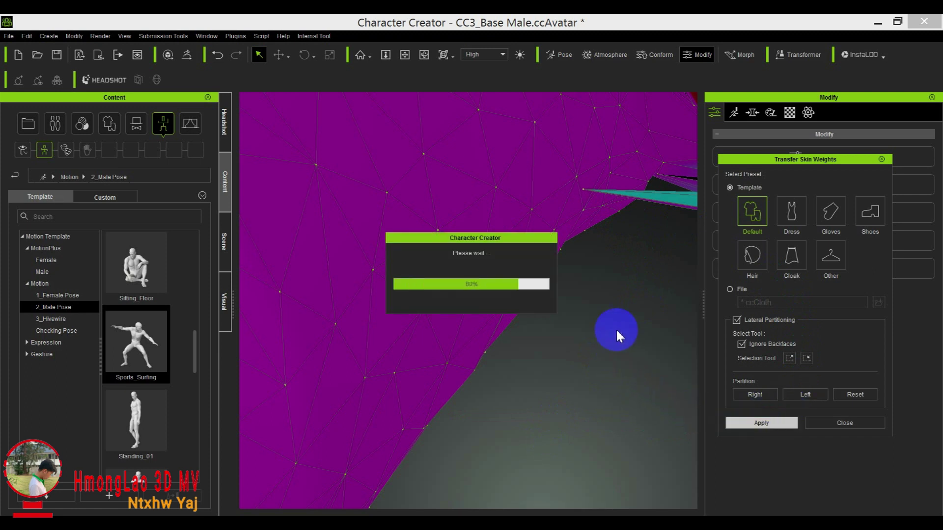
left_click(579, 254)
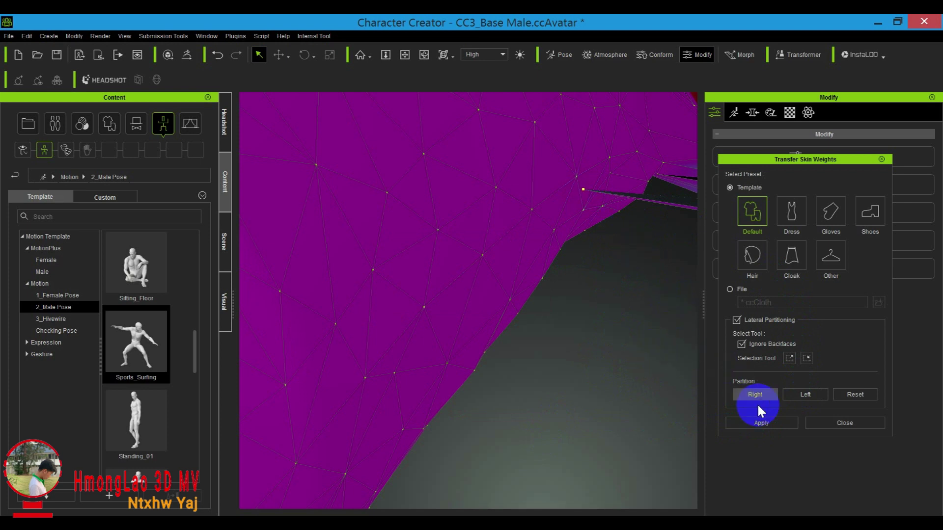
left_click(752, 421)
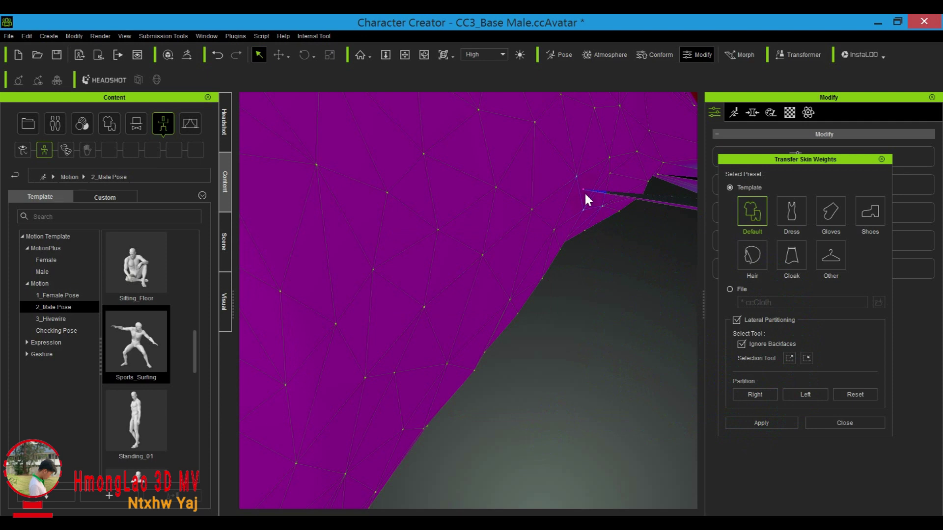
left_click(801, 396)
left_click(758, 423)
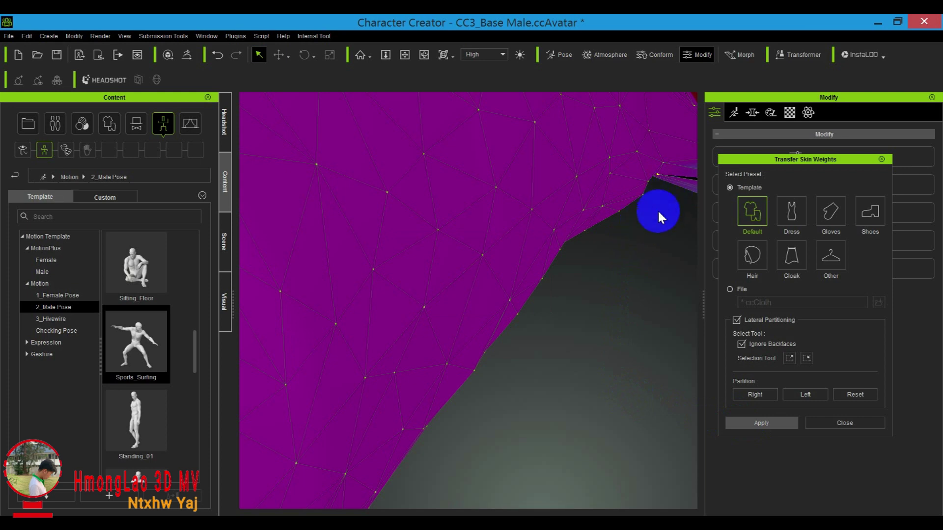
left_click(764, 422)
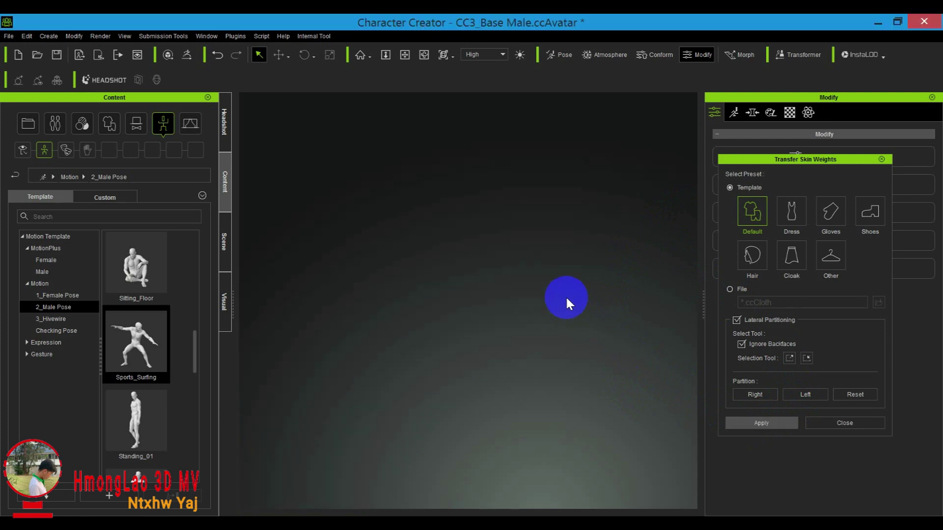
Turn off Lateral Partitioning and apply the skin weight transfer to the whole outfit with the Default template
scroll(565, 296, "down", 10)
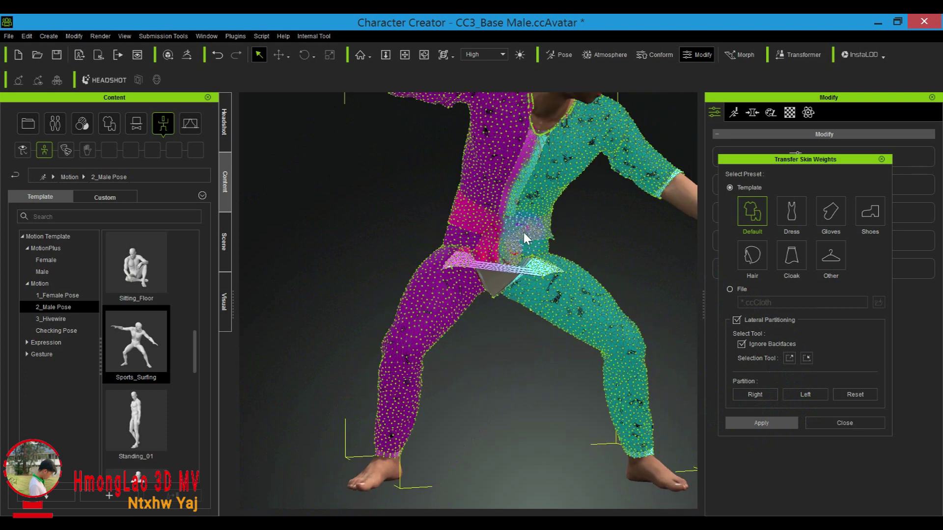
left_click(404, 54)
left_click_drag(625, 253, 540, 319)
left_click(757, 427)
left_click(736, 322)
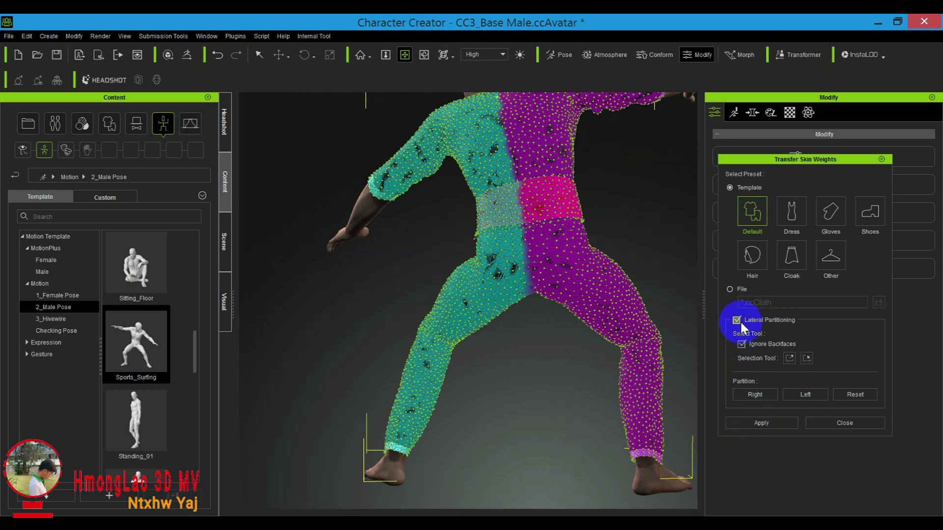
left_click(761, 423)
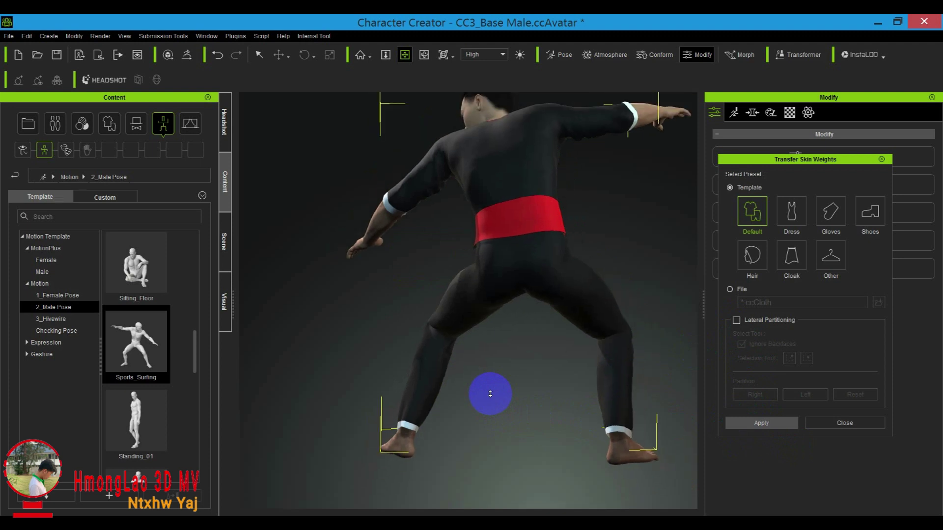
right_click_drag(491, 394, 519, 228)
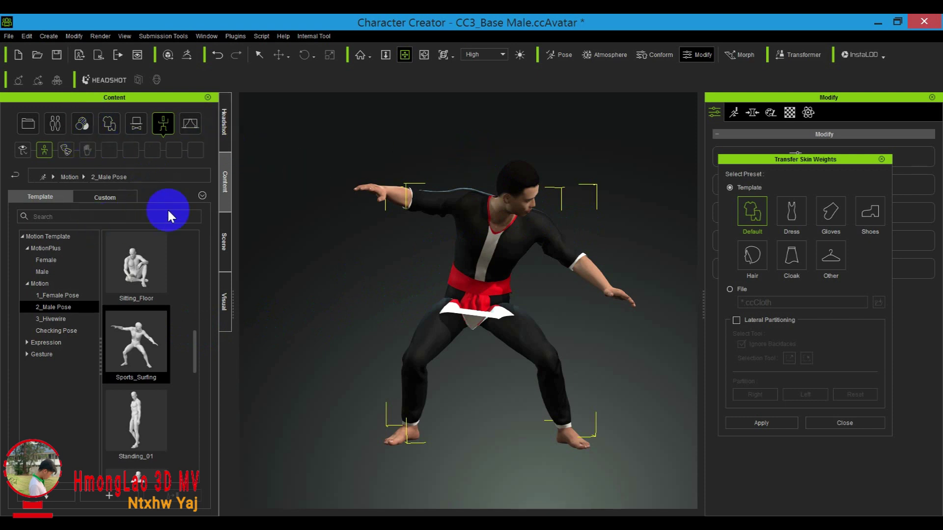
Select the CC3_Base Male avatar in the scene and export it as an iAvatar with a maximum texture size of 2048x2048
left_click(224, 242)
left_click(326, 180)
left_click(421, 225)
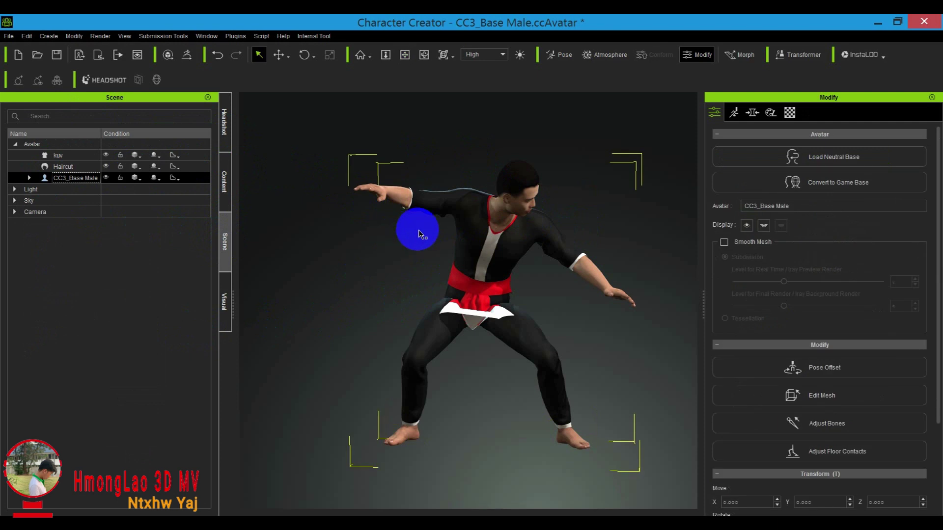
left_click(4, 39)
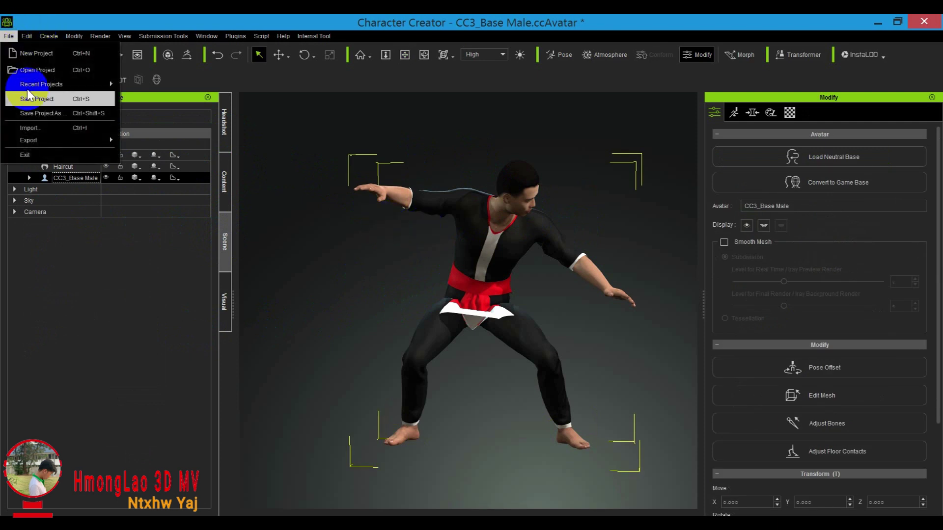
left_click(35, 141)
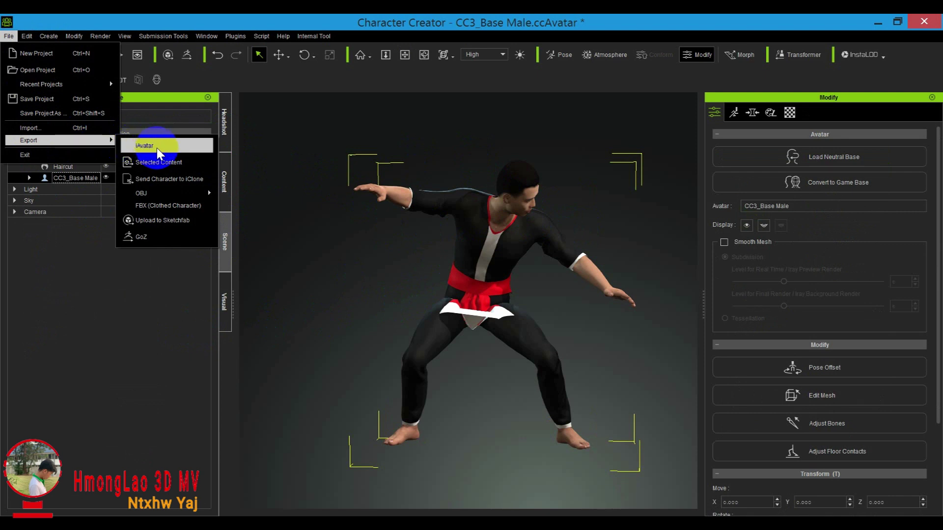
left_click(157, 148)
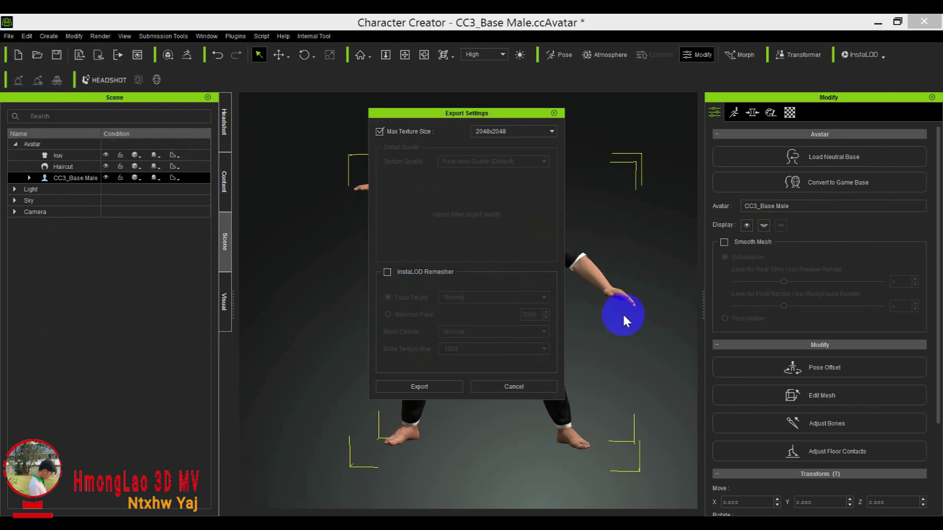
left_click(403, 387)
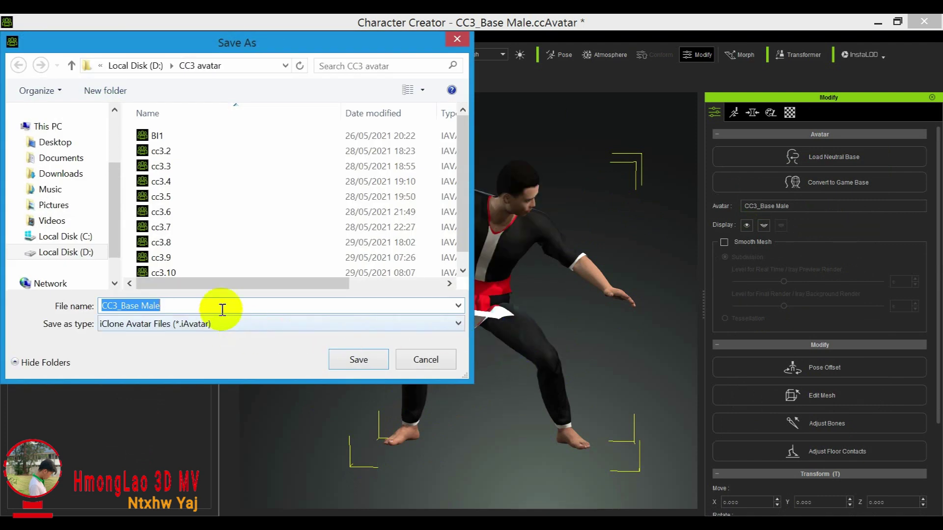
Save the exported iAvatar file as cc3.15 in the CC3 avatar folder on drive D
left_click_drag(465, 196, 469, 226)
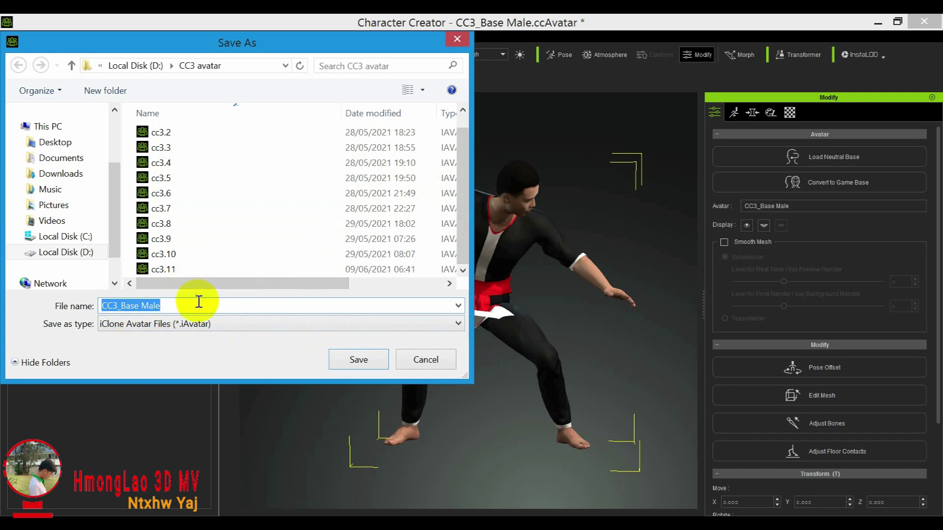
type("cc3")
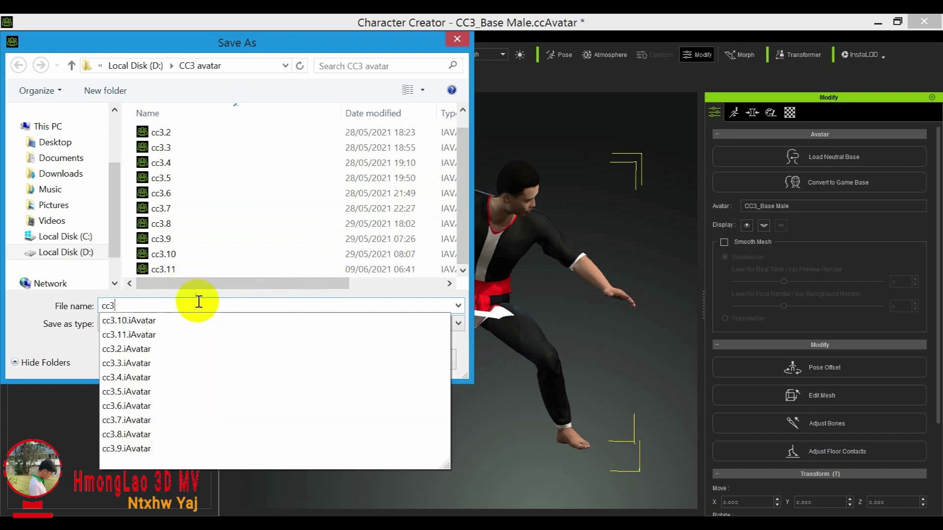
type(".15")
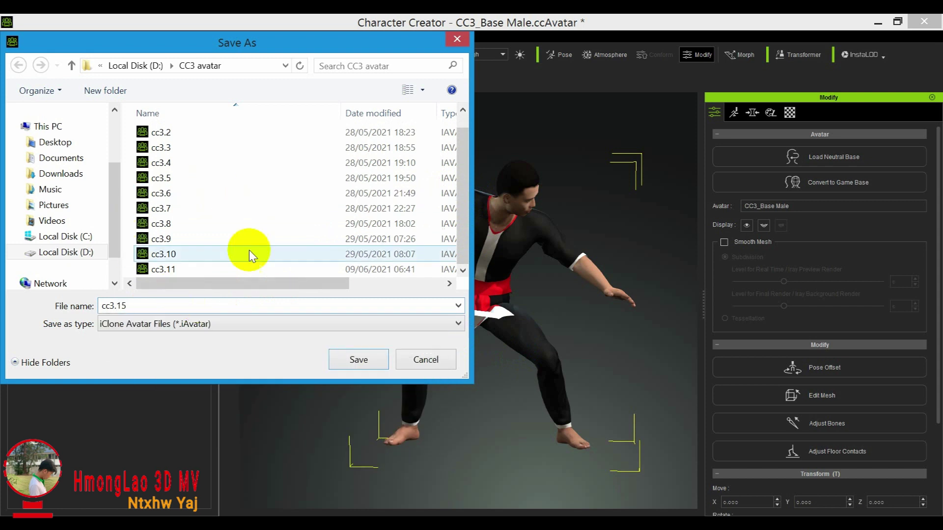
left_click(362, 366)
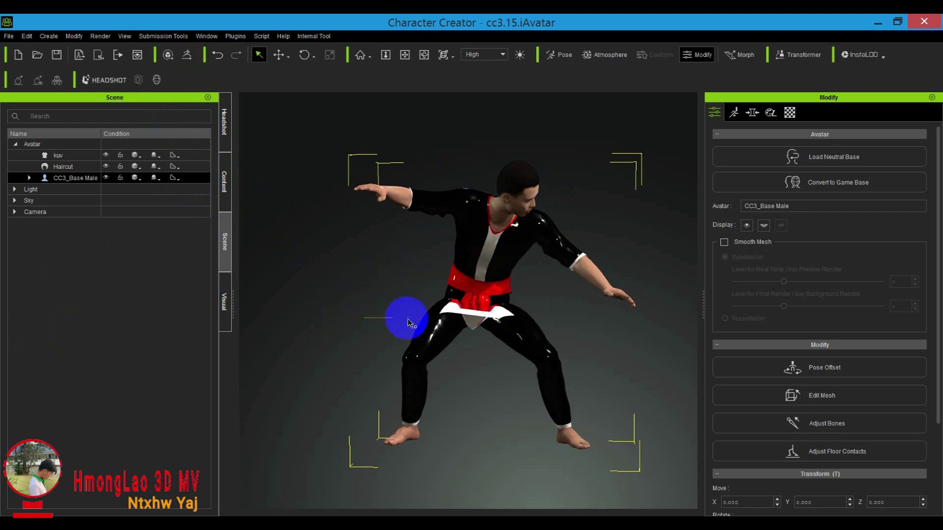
Switch to File Explorer and open the CC3 avatar folder on drive D to check the exported avatar file
left_click(401, 55)
left_click_drag(401, 279, 305, 480)
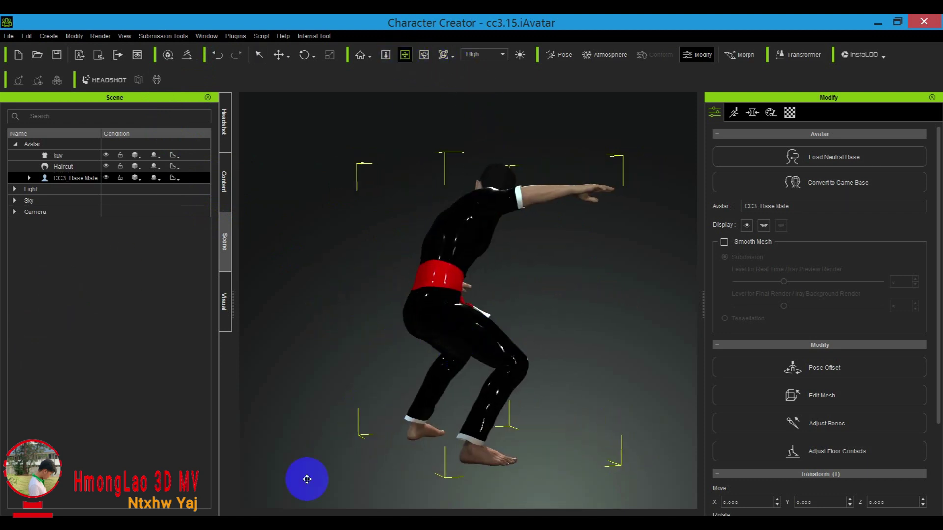
key("super")
left_click(148, 351)
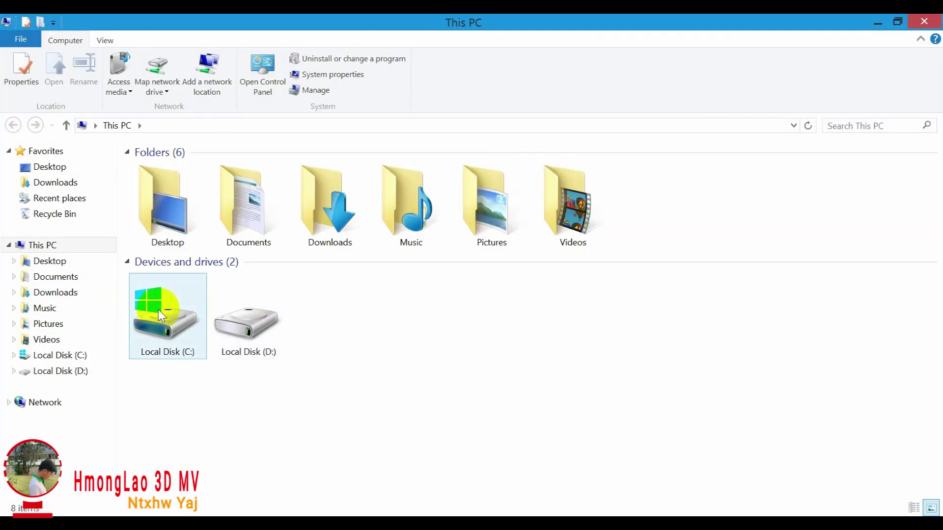
double_click(248, 314)
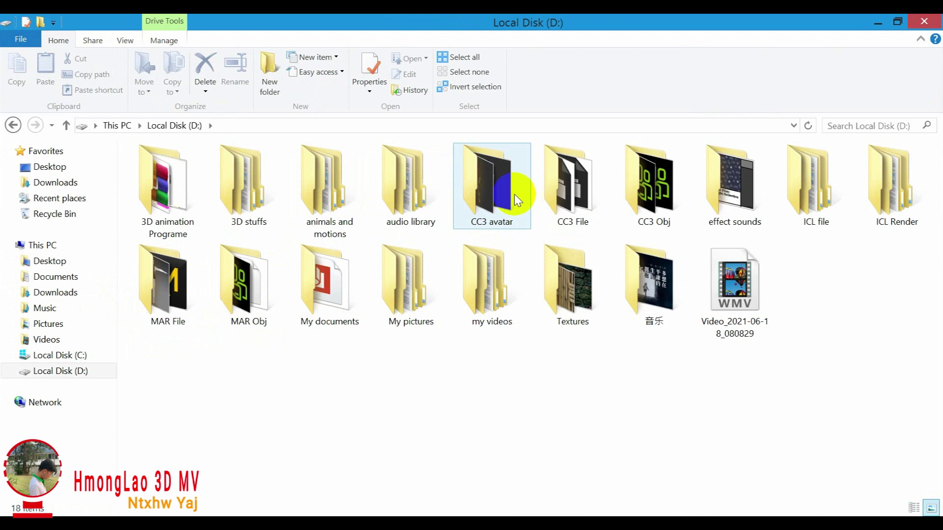
double_click(497, 194)
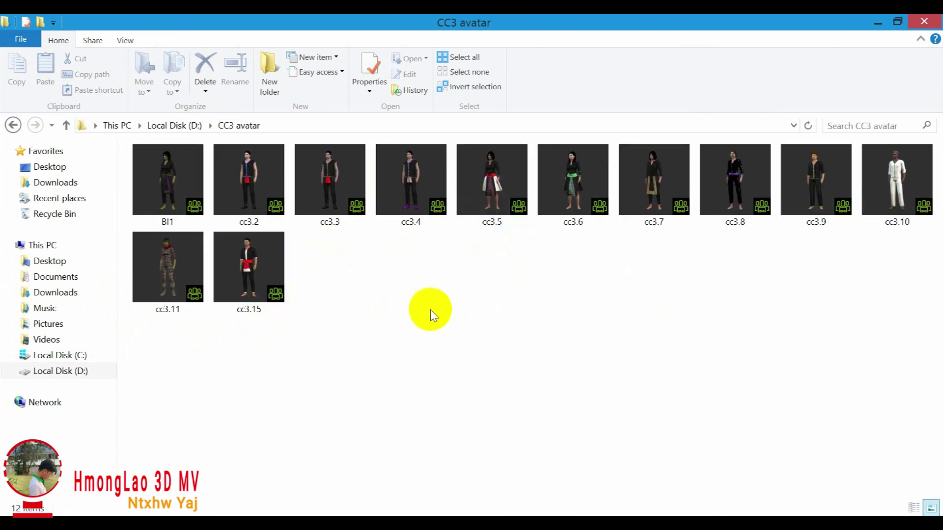